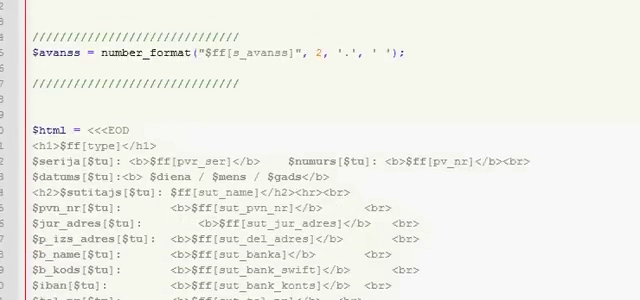
pyautogui.scroll(1, 320, 150)
pyautogui.scroll(2, 320, 150)
pyautogui.scroll(1, 320, 150)
pyautogui.scroll(1, 320, 150)
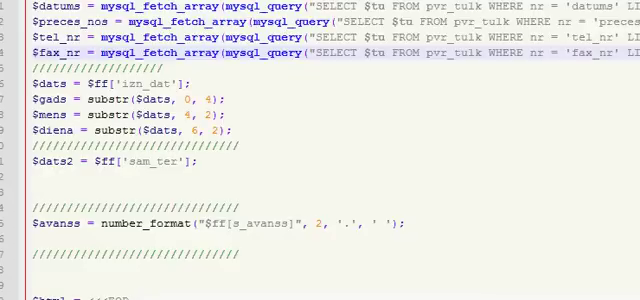
pyautogui.scroll(1, 320, 150)
pyautogui.scroll(4, 320, 150)
pyautogui.scroll(2, 320, 150)
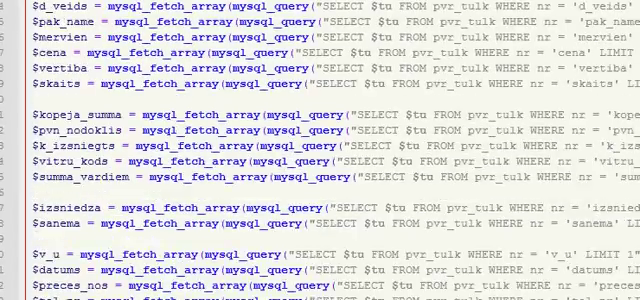
pyautogui.scroll(-1, 320, 150)
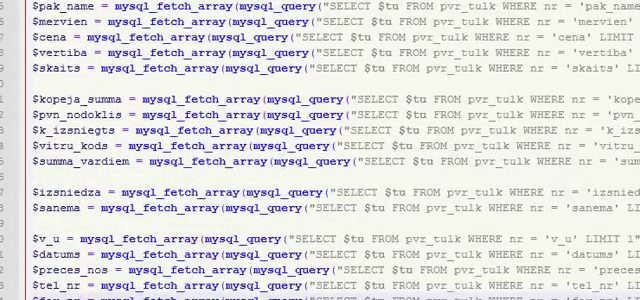
pyautogui.scroll(3, 320, 150)
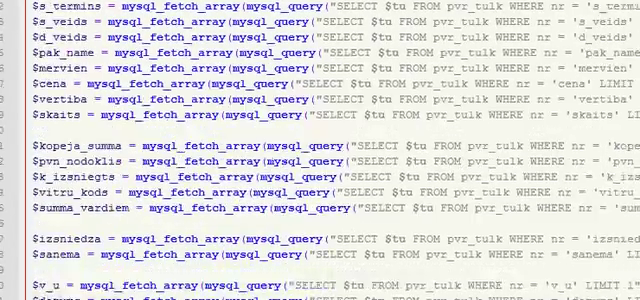
pyautogui.scroll(2, 320, 150)
pyautogui.scroll(2, 320, 150)
pyautogui.scroll(-2, 320, 150)
pyautogui.scroll(-5, 320, 150)
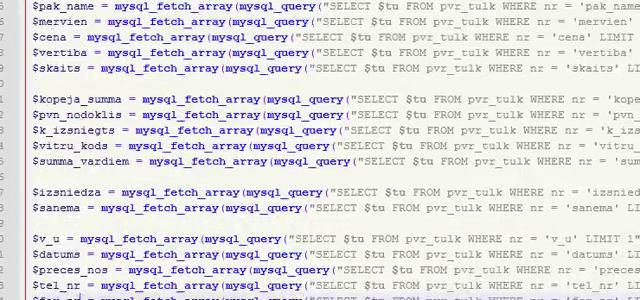
pyautogui.scroll(-2, 320, 150)
pyautogui.scroll(-2, 320, 150)
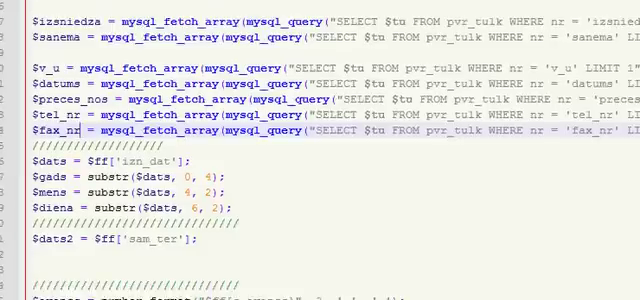
pyautogui.scroll(-2, 320, 150)
pyautogui.scroll(-1, 320, 150)
pyautogui.scroll(-4, 320, 150)
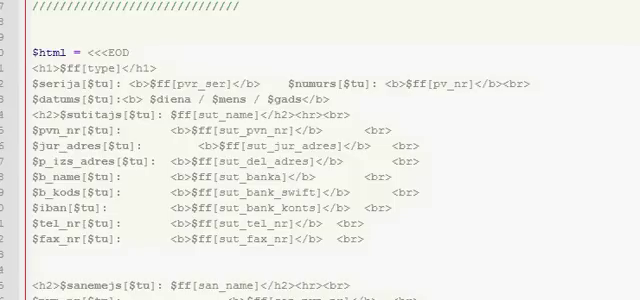
pyautogui.scroll(-1, 320, 150)
pyautogui.scroll(-4, 367, 188)
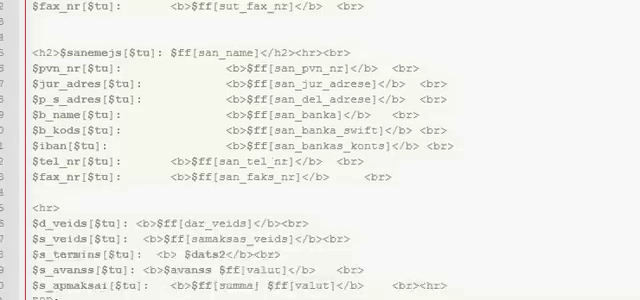
pyautogui.scroll(-2, 367, 188)
pyautogui.scroll(5, 367, 188)
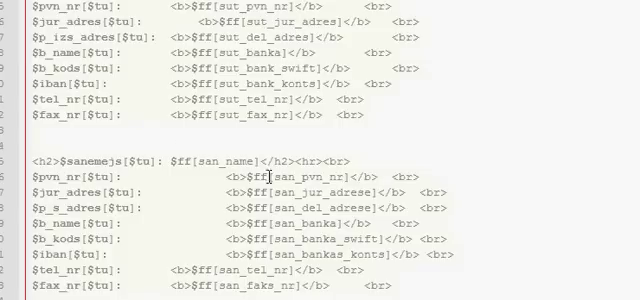
# Add a blank line below the fax line and erase the placeholder text
pyautogui.click(86, 136)
pyautogui.press('Return')
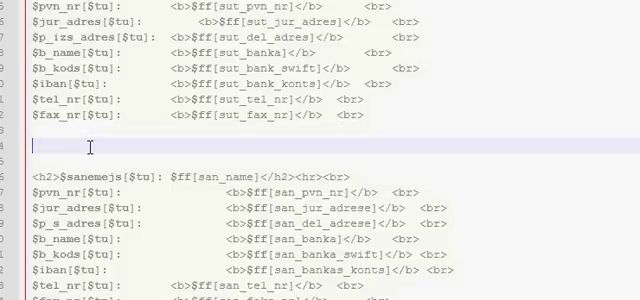
pyautogui.write('tc pdf')
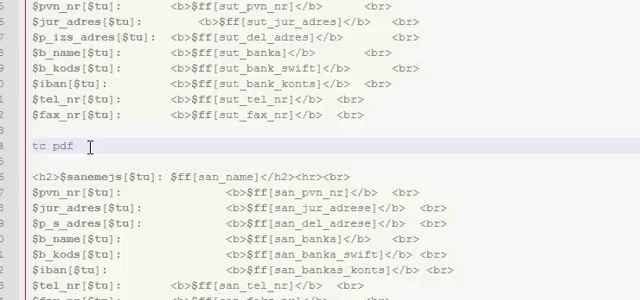
pyautogui.press('BackSpace')
pyautogui.press('BackSpace')
pyautogui.press('BackSpace')
pyautogui.press('BackSpace')
pyautogui.press('BackSpace')
pyautogui.press('BackSpace')
pyautogui.press('BackSpace')
pyautogui.scroll(-1, 181, 135)
pyautogui.scroll(-1, 181, 135)
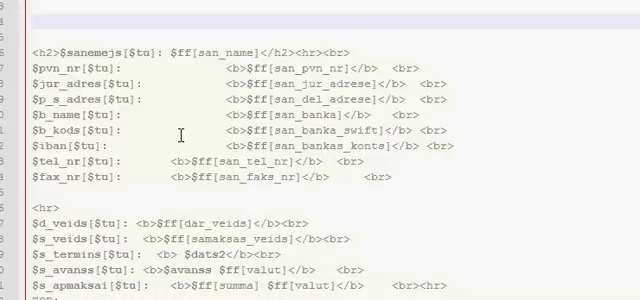
pyautogui.scroll(-2, 181, 135)
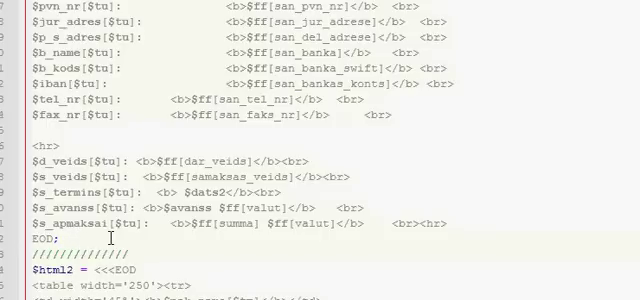
pyautogui.click(112, 238)
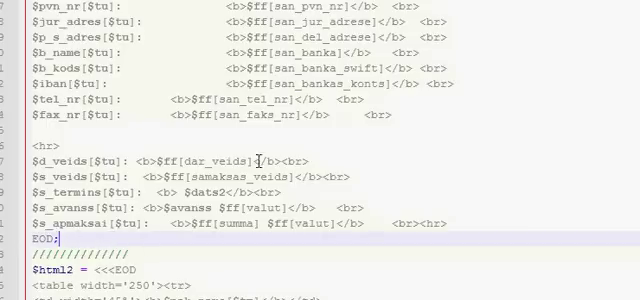
pyautogui.scroll(-3, 140, 140)
pyautogui.scroll(-4, 153, 161)
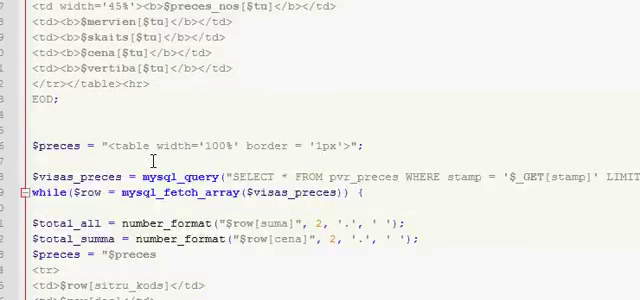
pyautogui.scroll(-1, 153, 161)
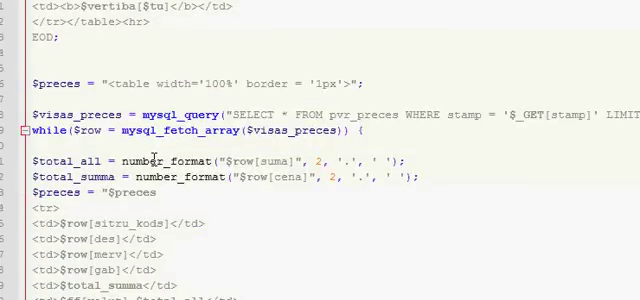
pyautogui.scroll(-3, 155, 160)
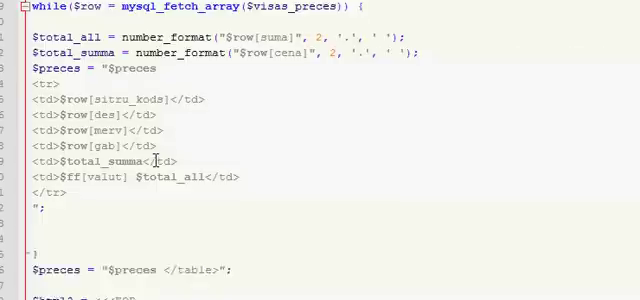
pyautogui.scroll(-3, 155, 160)
pyautogui.scroll(-5, 155, 160)
pyautogui.scroll(-4, 155, 161)
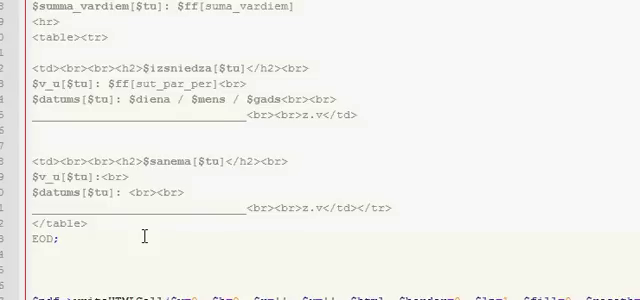
pyautogui.scroll(3, 144, 236)
pyautogui.scroll(-2, 144, 236)
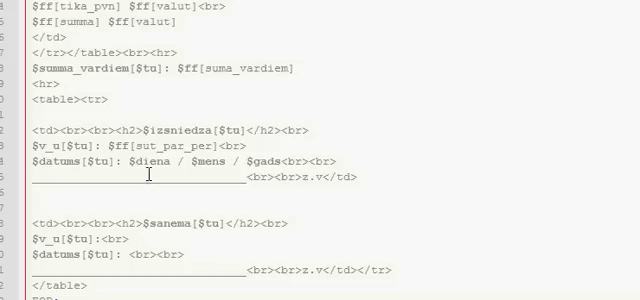
# Delete the extra line breaks after 'z.v' on the issuer signature line
pyautogui.moveTo(40, 161)
pyautogui.mouseDown()
pyautogui.moveTo(84, 162)
pyautogui.moveTo(150, 178)
pyautogui.mouseUp()
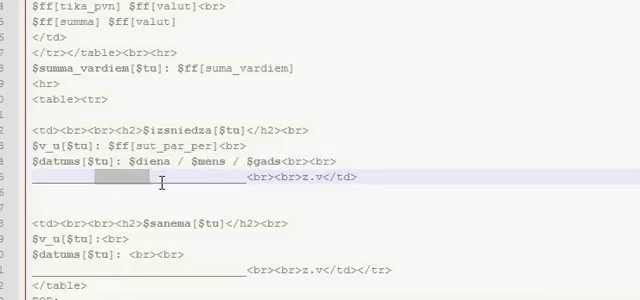
pyautogui.click(334, 181)
pyautogui.write('<')
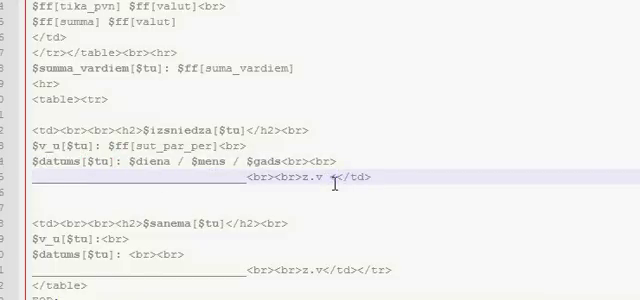
pyautogui.write('br><br>')
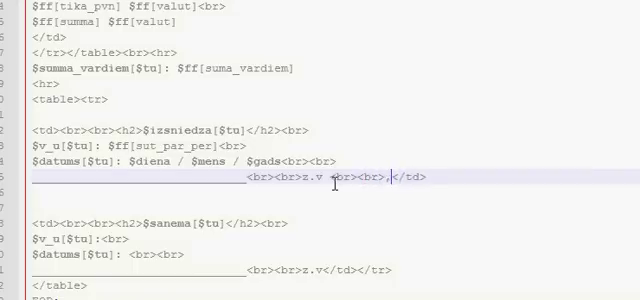
pyautogui.write('<vb')
pyautogui.press('BackSpace')
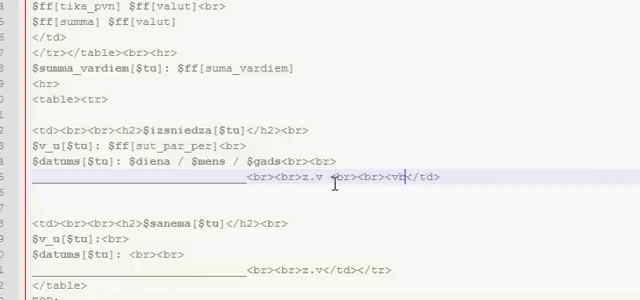
pyautogui.press('BackSpace')
pyautogui.write('b')
pyautogui.write('r><br>')
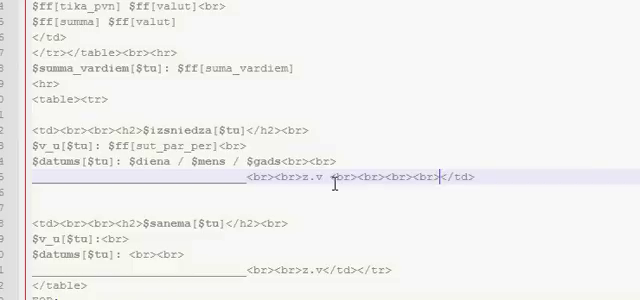
pyautogui.write('<br>')
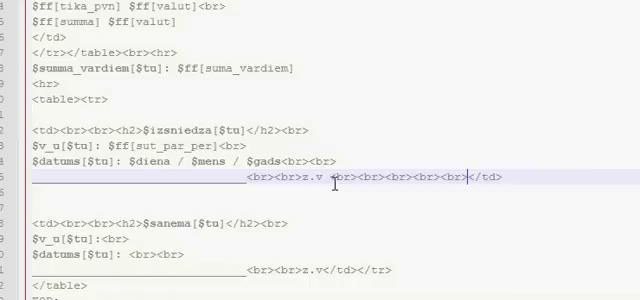
pyautogui.press('BackSpace')
pyautogui.press('BackSpace')
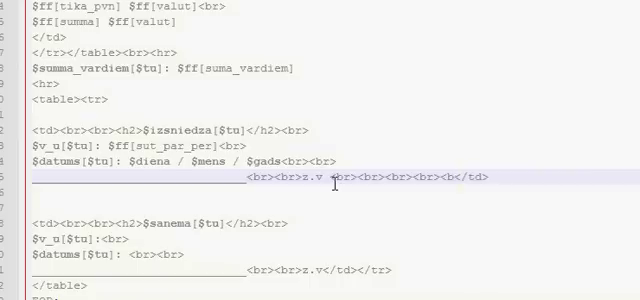
pyautogui.press('BackSpace')
pyautogui.press('BackSpace')
pyautogui.press('BackSpace')
pyautogui.press('BackSpace')
pyautogui.press('BackSpace')
pyautogui.press('BackSpace')
pyautogui.press('BackSpace')
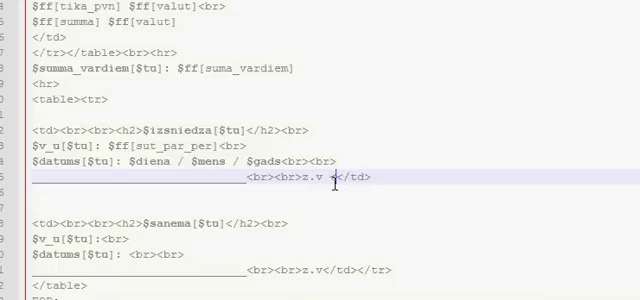
pyautogui.press('BackSpace')
pyautogui.press('BackSpace')
pyautogui.scroll(6, 320, 150)
pyautogui.scroll(2, 320, 150)
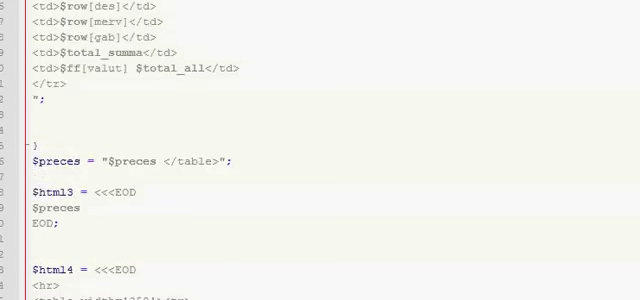
pyautogui.scroll(-6, 320, 150)
pyautogui.scroll(-3, 320, 150)
pyautogui.scroll(-1, 320, 150)
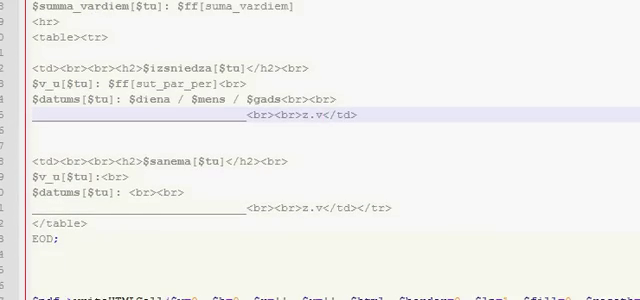
pyautogui.scroll(-10, 311, 104)
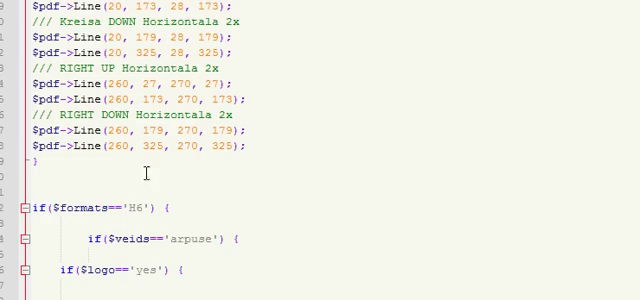
pyautogui.scroll(-3, 156, 200)
pyautogui.scroll(-3, 156, 200)
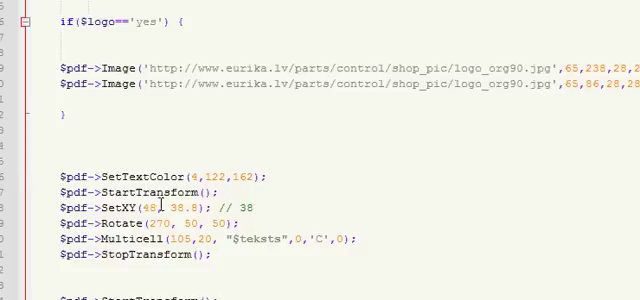
pyautogui.scroll(2, 163, 206)
# Select the entire first $pdf->Image line in the if($logo=='yes') block
pyautogui.click(59, 129)
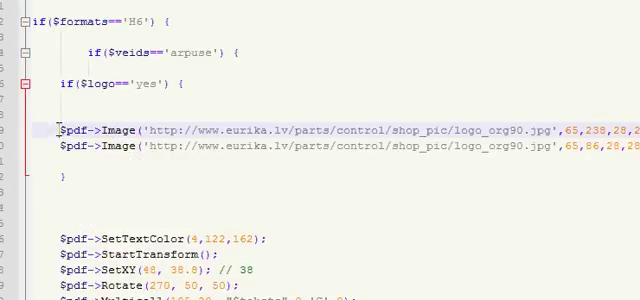
pyautogui.hscroll(1, 293, 171)
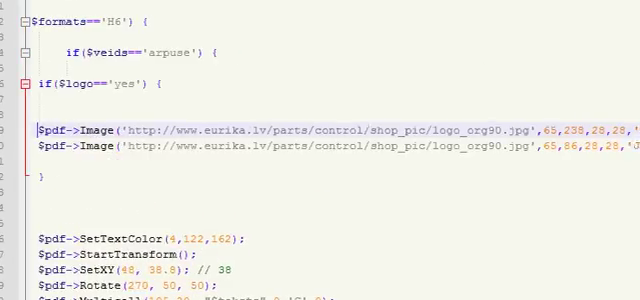
pyautogui.hscroll(5, 293, 171)
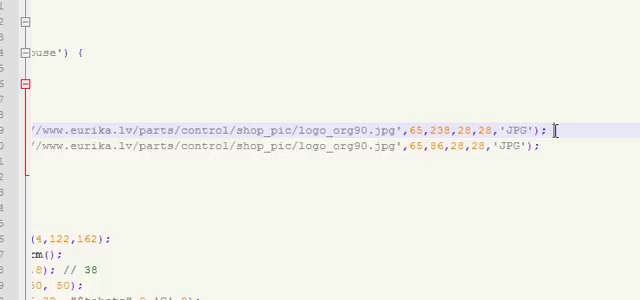
pyautogui.moveTo(556, 131); pyautogui.dragTo(50, 129)
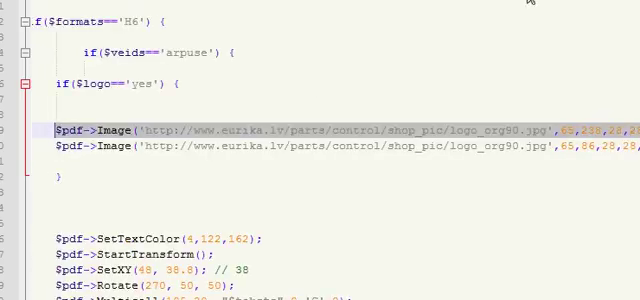
pyautogui.scroll(5, 356, 136)
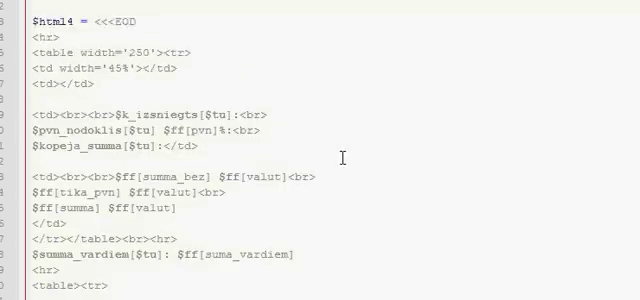
pyautogui.scroll(6, 344, 154)
pyautogui.scroll(5, 86, 205)
pyautogui.scroll(4, 86, 204)
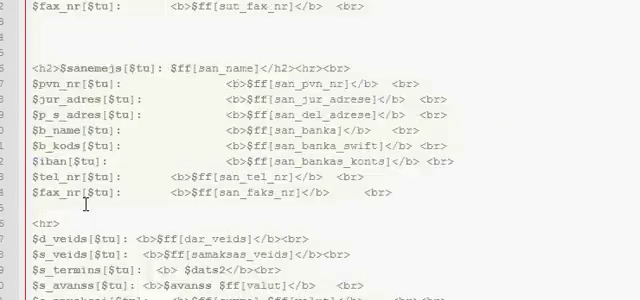
pyautogui.scroll(6, 88, 207)
pyautogui.scroll(1, 88, 207)
pyautogui.scroll(5, 89, 208)
pyautogui.scroll(-4, 95, 240)
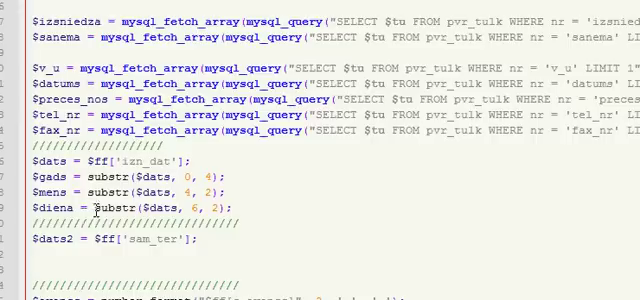
# Paste the copied logo Image line on a new line below the $fax_nr lookup
pyautogui.click(36, 146)
pyautogui.press('Return')
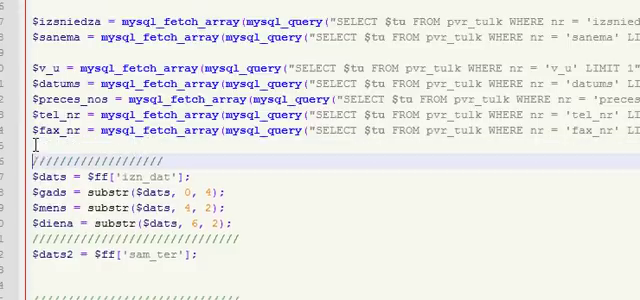
pyautogui.press('Return')
pyautogui.press('Return')
pyautogui.press('Return')
pyautogui.write('11')
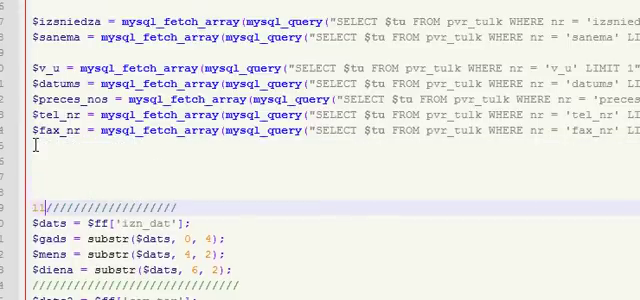
pyautogui.press('BackSpace')
pyautogui.press('BackSpace')
pyautogui.press('Up')
pyautogui.press('Up')
pyautogui.hotkey('ctrl', 'v')
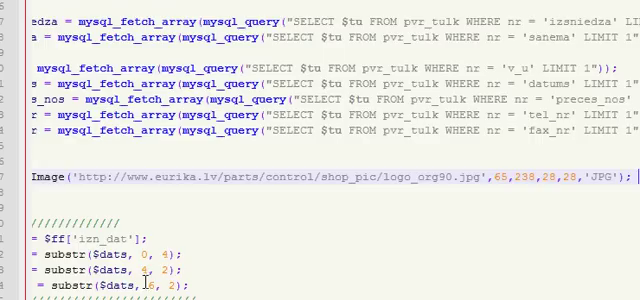
pyautogui.press('Up')
pyautogui.press('Up')
pyautogui.press('Up')
pyautogui.press('Up')
pyautogui.press('Up')
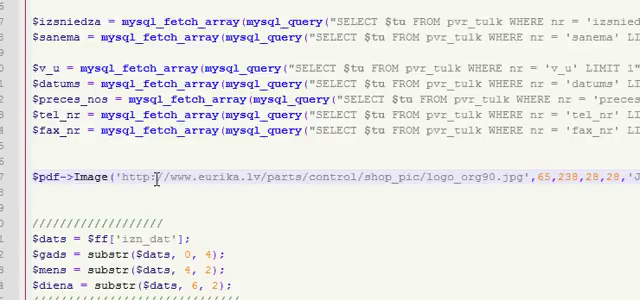
# Inspect the pasted Image parameters: logo URL, position 65,238, size 28×28, JPG
pyautogui.moveTo(121, 177)
pyautogui.mouseDown()
pyautogui.moveTo(511, 176)
pyautogui.moveTo(490, 178)
pyautogui.mouseUp()
pyautogui.press('Right')
pyautogui.hscroll(3, 529, 267)
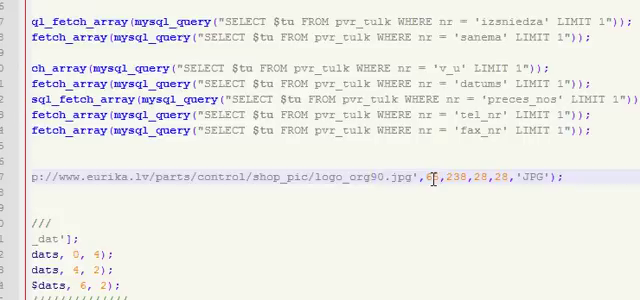
pyautogui.doubleClick(479, 177)
pyautogui.doubleClick(502, 177)
pyautogui.doubleClick(531, 177)
pyautogui.doubleClick(431, 177)
pyautogui.doubleClick(458, 183)
pyautogui.click(467, 178)
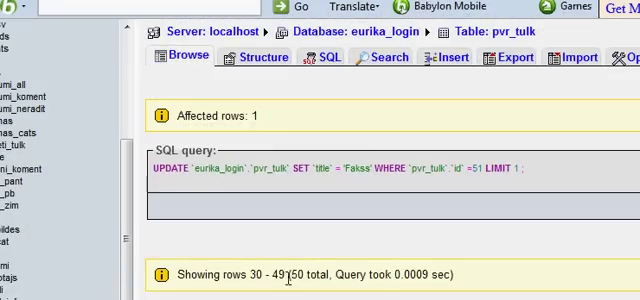
pyautogui.click(364, 60)
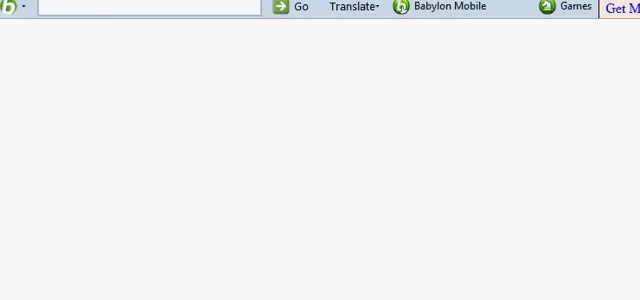
pyautogui.write('www.e')
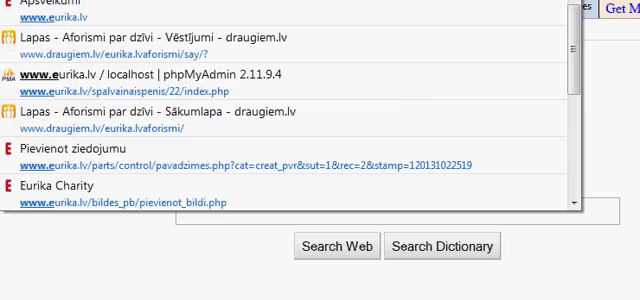
pyautogui.write('urika.lv/')
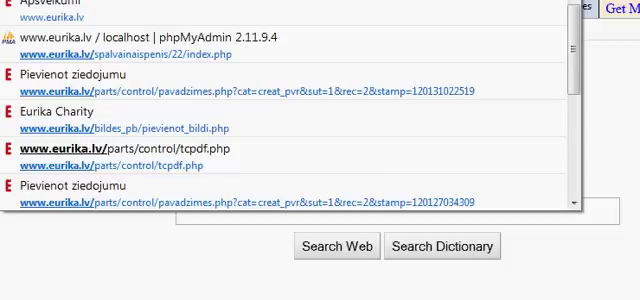
pyautogui.write('pa')
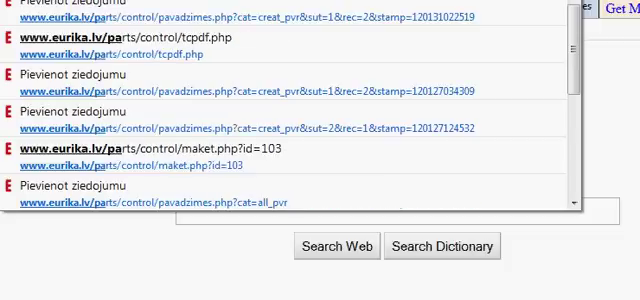
pyautogui.write('rts')
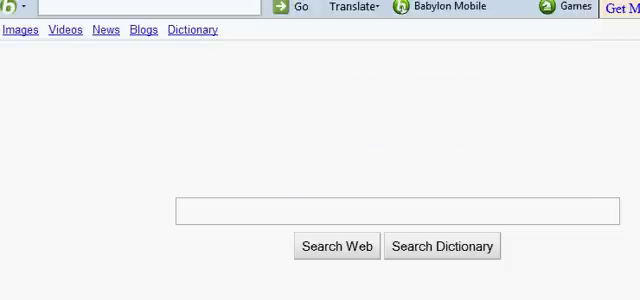
pyautogui.press('Down')
pyautogui.press('Down')
pyautogui.press('Return')
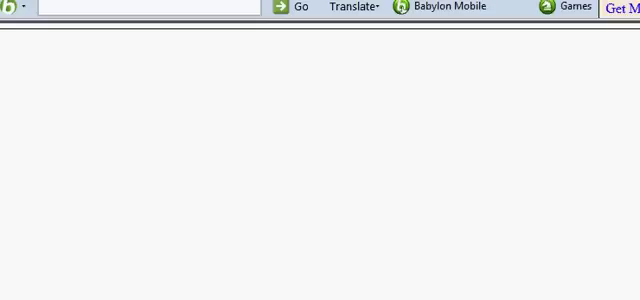
pyautogui.write('s')
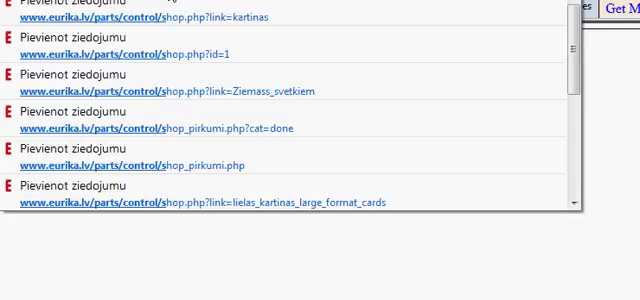
pyautogui.press('BackSpace')
pyautogui.press('BackSpace')
pyautogui.press('BackSpace')
pyautogui.press('BackSpace')
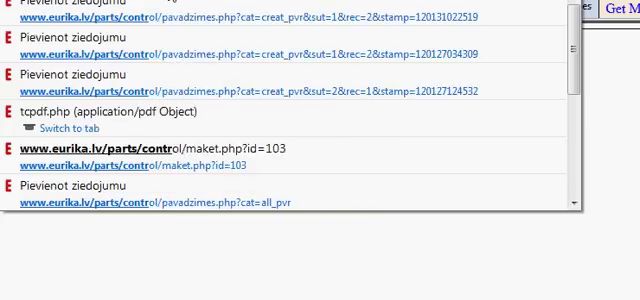
pyautogui.press('BackSpace')
pyautogui.press('BackSpace')
pyautogui.press('BackSpace')
pyautogui.press('BackSpace')
pyautogui.press('BackSpace')
pyautogui.press('BackSpace')
pyautogui.press('BackSpace')
pyautogui.press('BackSpace')
pyautogui.press('BackSpace')
pyautogui.press('BackSpace')
pyautogui.press('BackSpace')
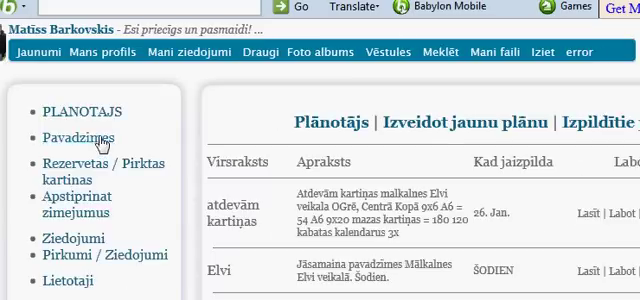
# Go to Pavadzimes > Visas pavadzīmes and open invoice EUR-422 as a PDF
pyautogui.click(66, 139)
pyautogui.scroll(-2, 221, 164)
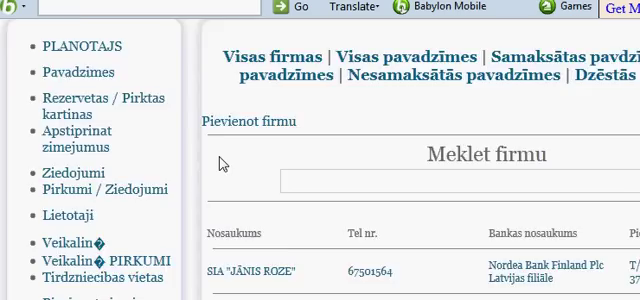
pyautogui.scroll(-2, 219, 164)
pyautogui.scroll(4, 219, 164)
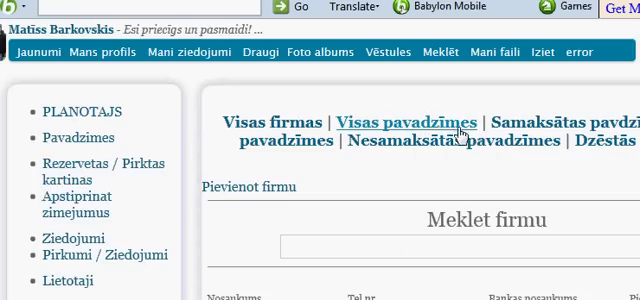
pyautogui.click(462, 132)
pyautogui.scroll(-1, 418, 187)
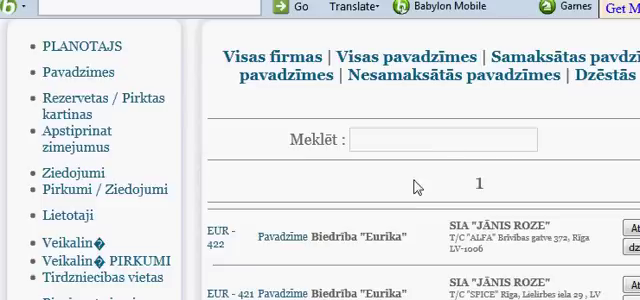
pyautogui.click(281, 239)
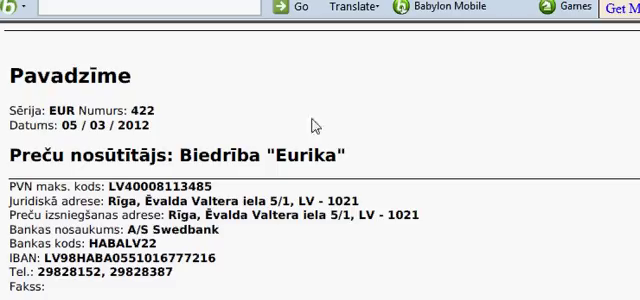
pyautogui.scroll(-2, 257, 126)
pyautogui.scroll(-2, 254, 117)
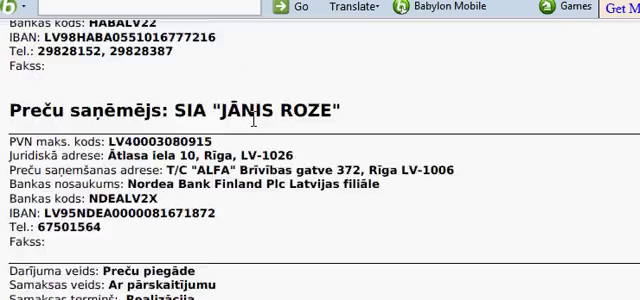
pyautogui.scroll(-1, 254, 117)
pyautogui.scroll(-3, 254, 117)
pyautogui.scroll(-3, 254, 119)
pyautogui.scroll(-2, 257, 126)
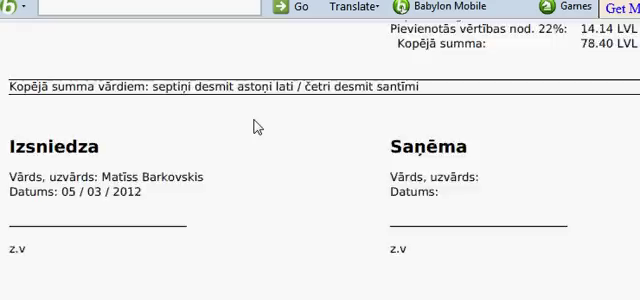
pyautogui.scroll(-3, 257, 129)
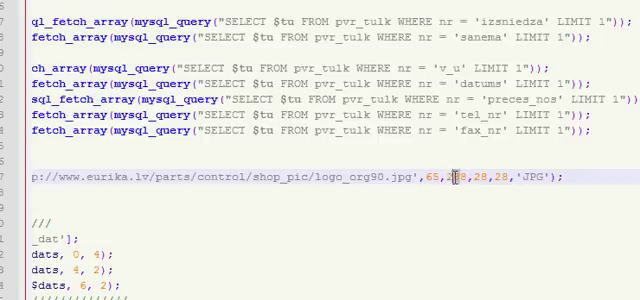
pyautogui.write('1')
# Select the logo's x-value 65 in the Image() line to replace it with 30
pyautogui.doubleClick(432, 180)
pyautogui.write('70')
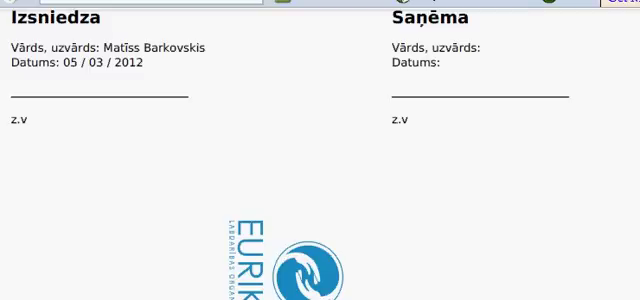
# Reload the invoice PDF, then change the logo x-position from 30 to 22
pyautogui.press('F5')
pyautogui.scroll(-3, 300, 176)
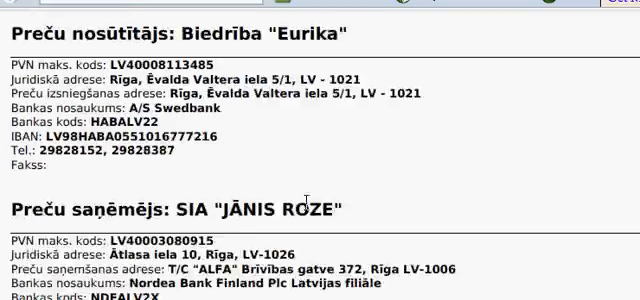
pyautogui.scroll(-3, 307, 204)
pyautogui.scroll(-5, 320, 150)
pyautogui.scroll(-3, 320, 150)
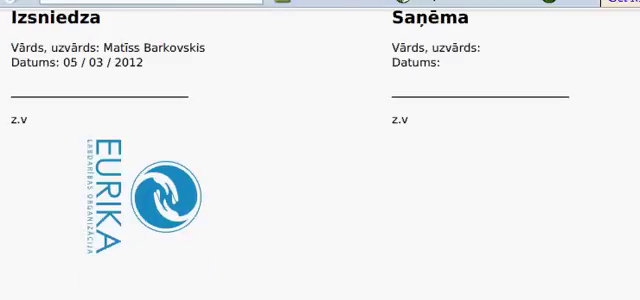
pyautogui.hotkey('alt', 'Tab')
pyautogui.doubleClick(438, 176)
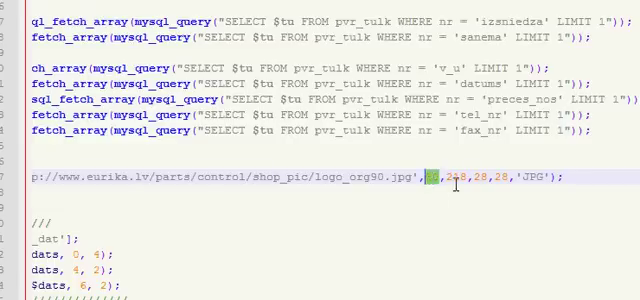
pyautogui.write('22')
pyautogui.hotkey('alt', 'Tab')
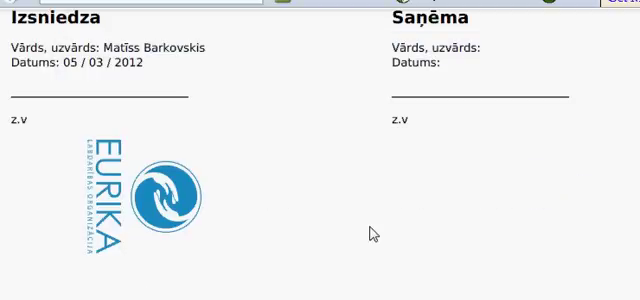
# Reload the invoice PDF with F5 to check the shifted logo
pyautogui.press('F5')
pyautogui.scroll(-2, 386, 236)
pyautogui.scroll(-2, 386, 236)
pyautogui.scroll(-1, 389, 200)
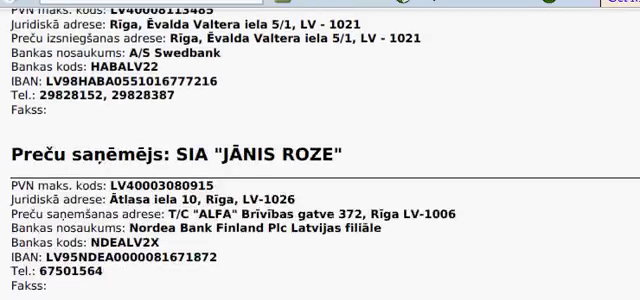
pyautogui.scroll(-3, 386, 236)
pyautogui.scroll(-4, 386, 236)
pyautogui.scroll(-1, 386, 236)
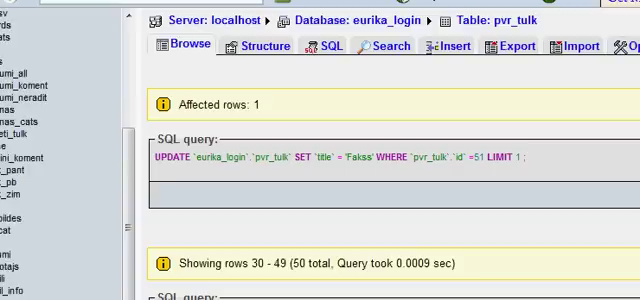
pyautogui.scroll(-5, 100, 254)
pyautogui.scroll(-2, 105, 255)
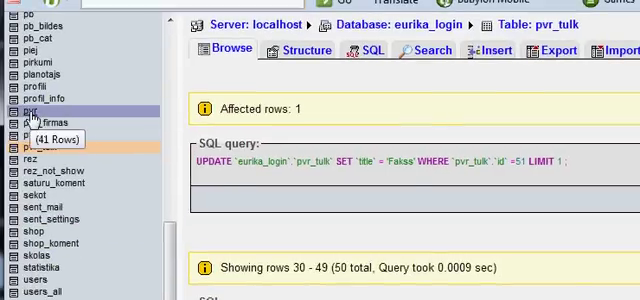
# On the pvr structure, start adding a new field after sut_name
pyautogui.click(30, 113)
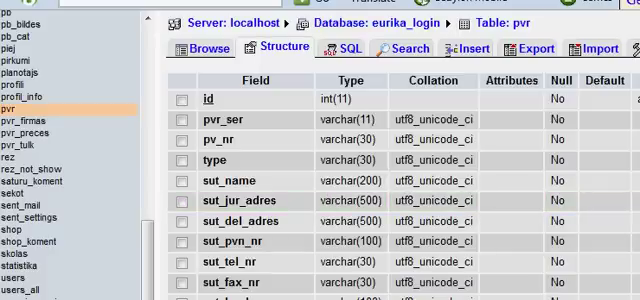
pyautogui.scroll(-5, 300, 190)
pyautogui.scroll(3, 300, 190)
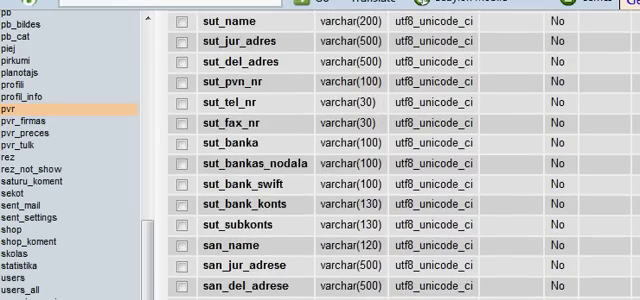
pyautogui.scroll(3, 270, 283)
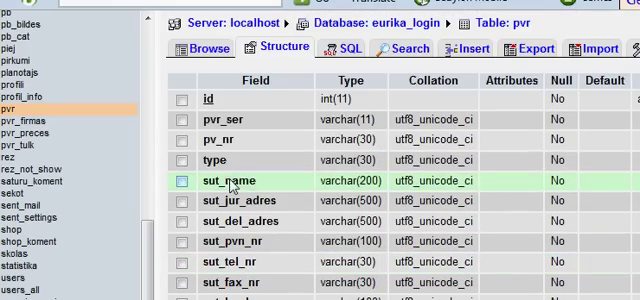
pyautogui.scroll(-10, 400, 190)
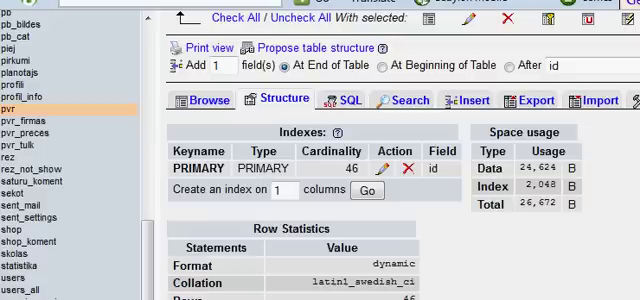
pyautogui.click(509, 66)
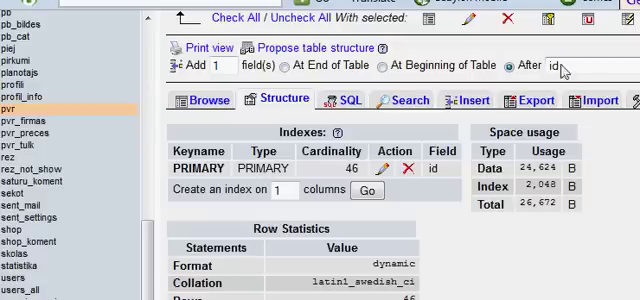
pyautogui.click(556, 66)
pyautogui.click(600, 137)
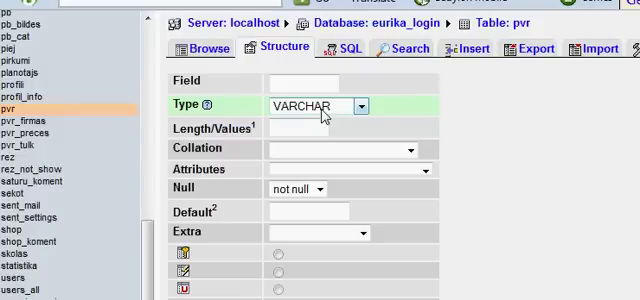
pyautogui.click(299, 88)
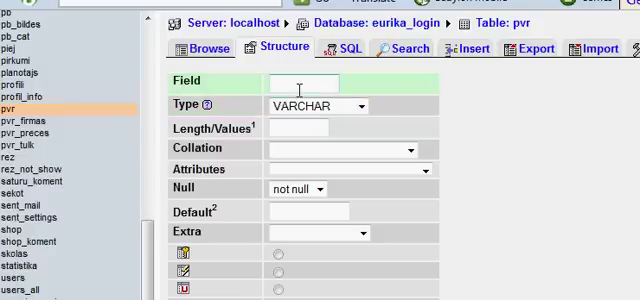
pyautogui.write('stamp_i')
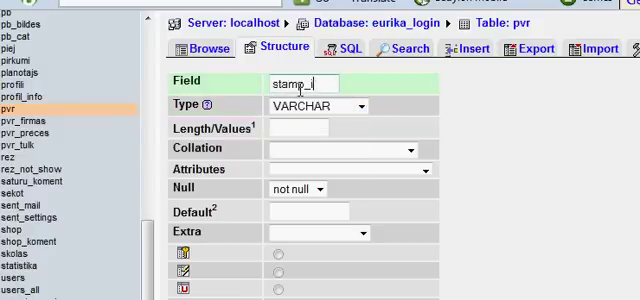
pyautogui.write('mg')
# Save stamp_img as VARCHAR(400) utf8_unicode_ci, then rename it to sut_stamp_img
pyautogui.click(290, 128)
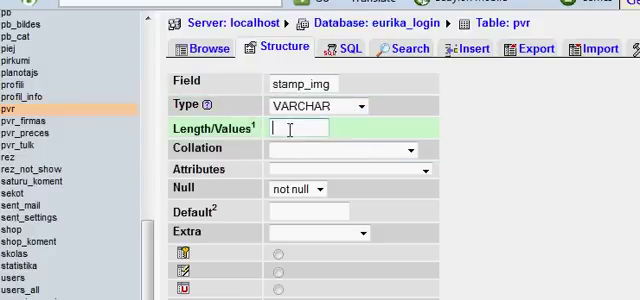
pyautogui.write('400')
pyautogui.click(405, 149)
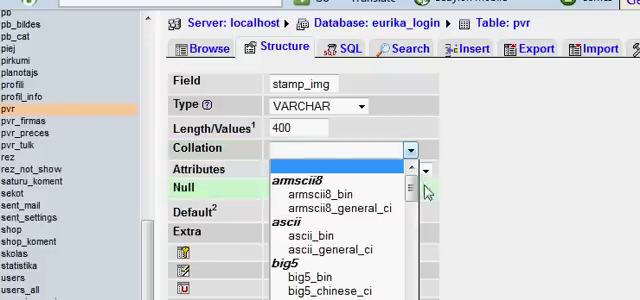
pyautogui.scroll(-10, 340, 230)
pyautogui.click(330, 297)
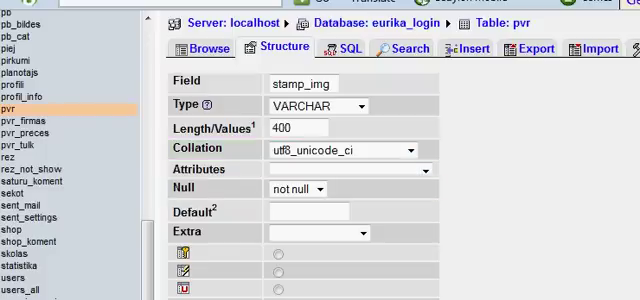
pyautogui.press('Return')
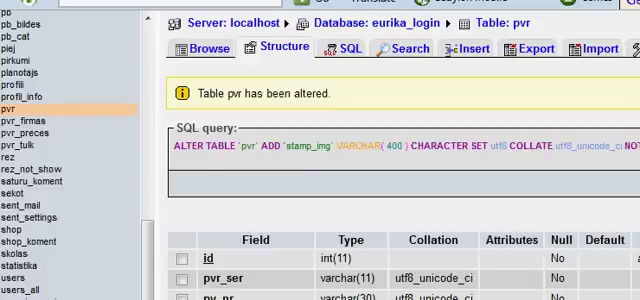
pyautogui.scroll(-3, 357, 266)
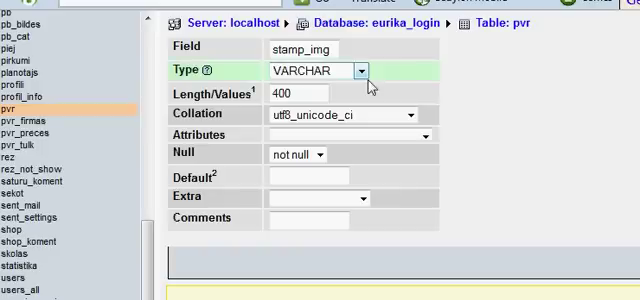
pyautogui.click(274, 48)
pyautogui.write('sut_')
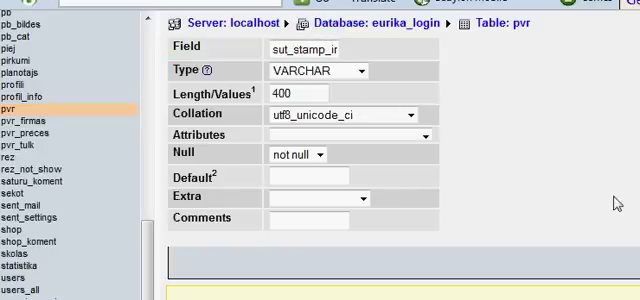
pyautogui.press('Return')
pyautogui.scroll(-3, 360, 237)
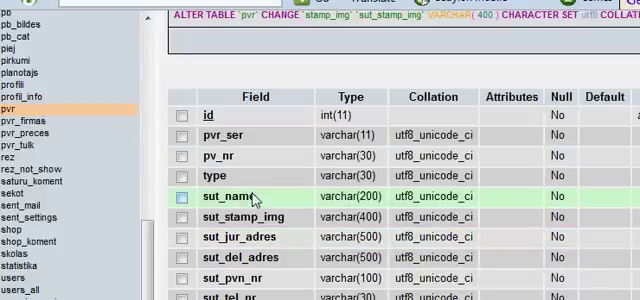
# On the pvr_firmas structure, start a stamp_img field placed after name
pyautogui.click(32, 121)
pyautogui.scroll(-3, 274, 157)
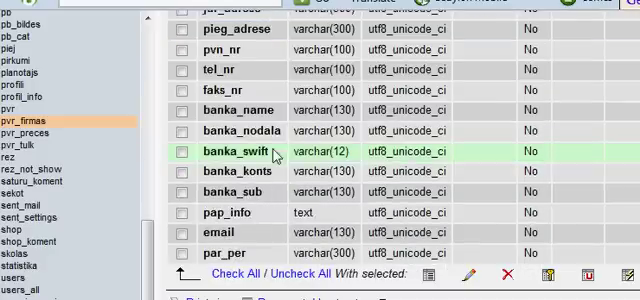
pyautogui.scroll(3, 297, 172)
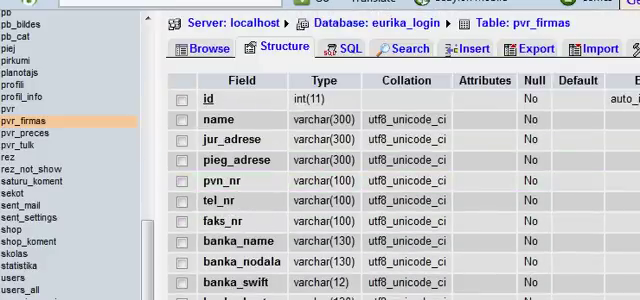
pyautogui.scroll(-1, 400, 160)
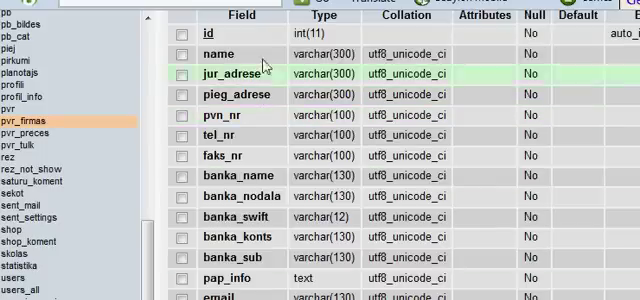
pyautogui.scroll(1, 250, 74)
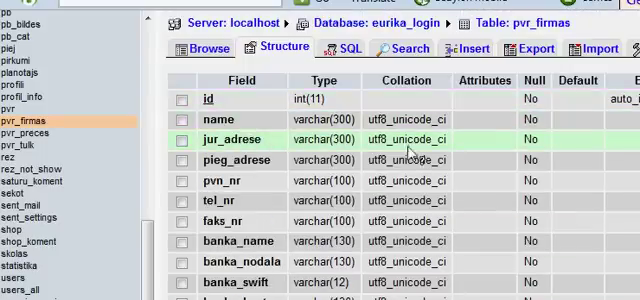
pyautogui.scroll(-1, 250, 150)
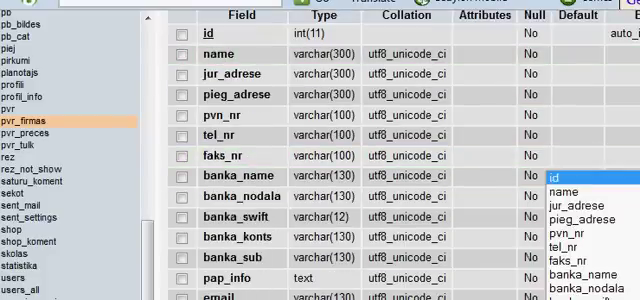
pyautogui.click(586, 236)
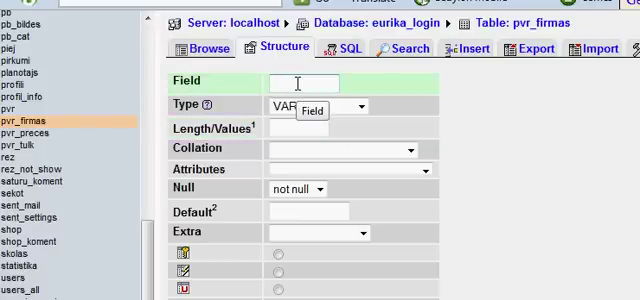
pyautogui.write('stamp_img')
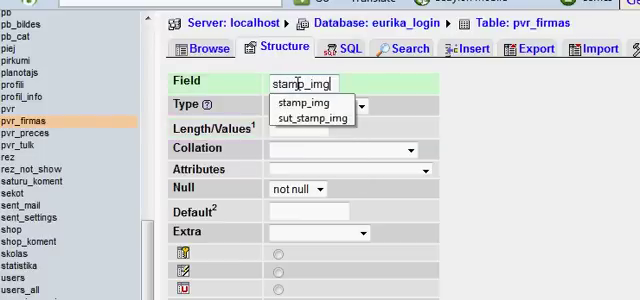
pyautogui.press('Down')
pyautogui.press('Return')
# Save stamp_img as VARCHAR length 400 with utf8_unicode_ci collation
pyautogui.click(330, 106)
pyautogui.click(313, 134)
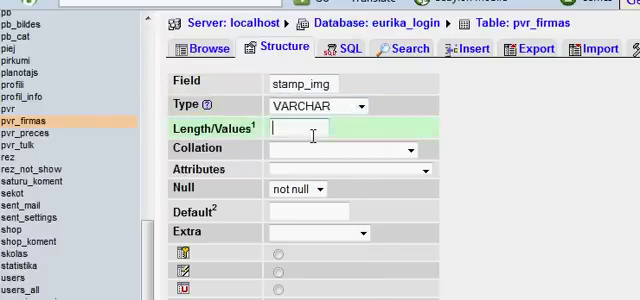
pyautogui.write('400')
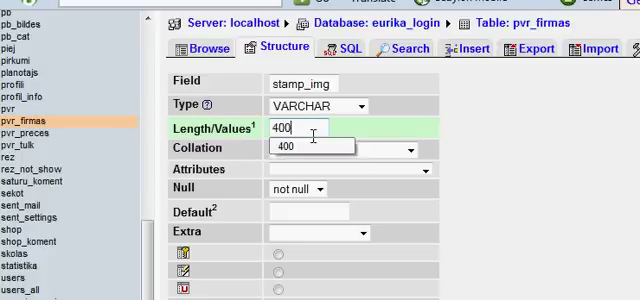
pyautogui.click(410, 151)
pyautogui.moveTo(416, 207); pyautogui.dragTo(416, 280)
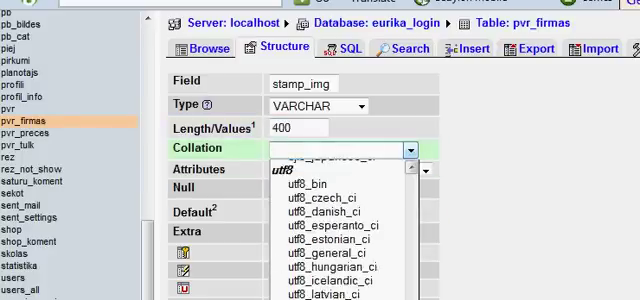
pyautogui.click(330, 260)
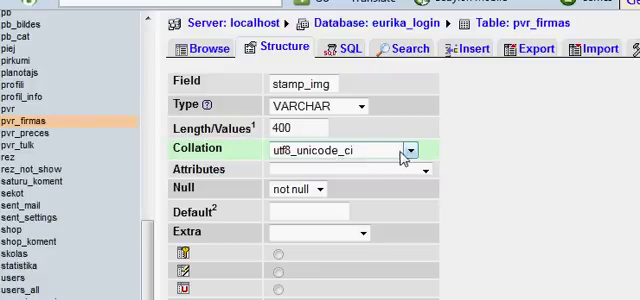
pyautogui.press('Return')
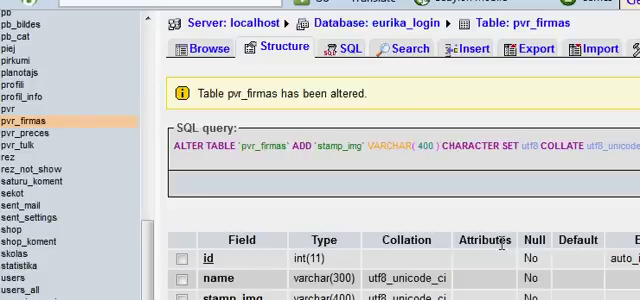
pyautogui.scroll(-1, 437, 215)
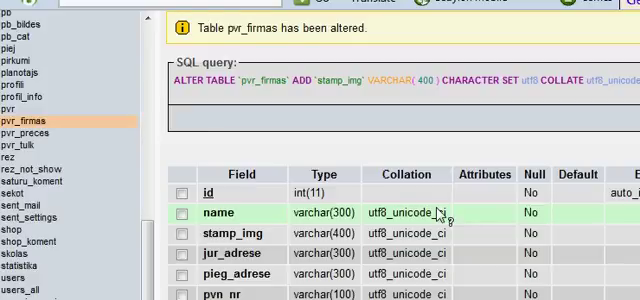
pyautogui.scroll(1, 437, 215)
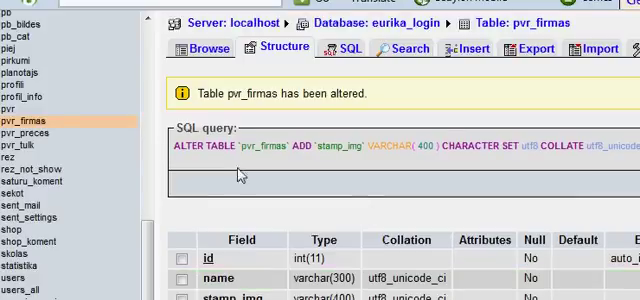
pyautogui.click(11, 111)
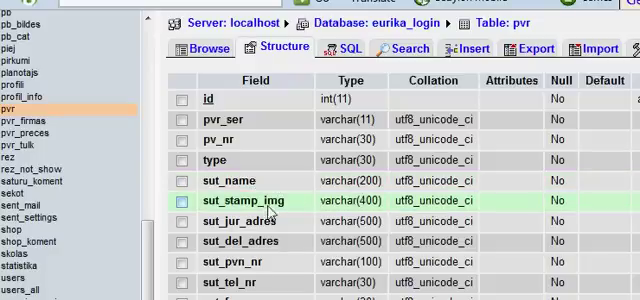
# Select the logo image URL in the script's Image() call, then browse the pvr table rows
pyautogui.hotkey('alt', 'Tab')
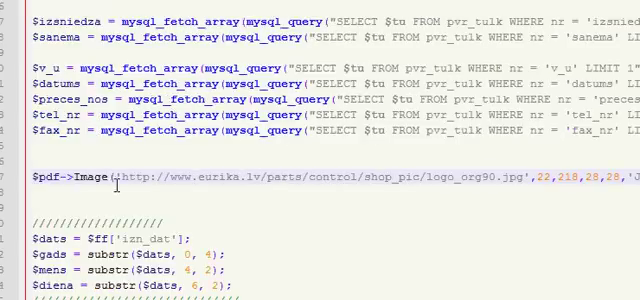
pyautogui.moveTo(121, 177)
pyautogui.mouseDown()
pyautogui.moveTo(511, 177)
pyautogui.moveTo(529, 186)
pyautogui.mouseUp()
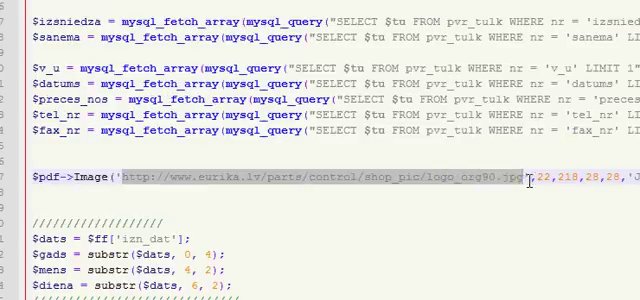
pyautogui.hotkey('alt', 'Tab')
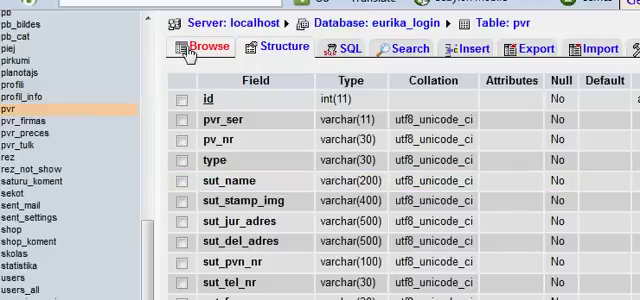
pyautogui.click(190, 48)
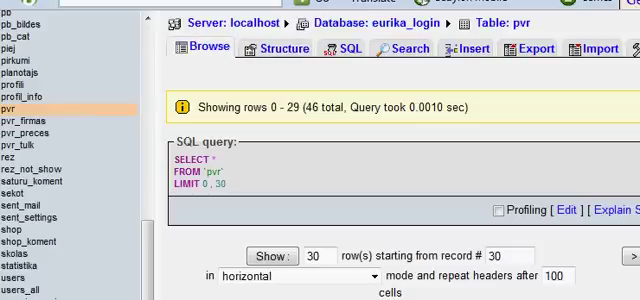
# Sort the pvr table rows by id, newest first
pyautogui.hotkey('ctrl', 'Tab')
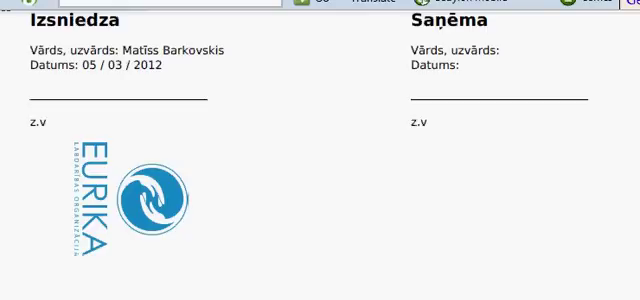
pyautogui.hotkey('ctrl', 'Tab')
pyautogui.scroll(-2, 281, 266)
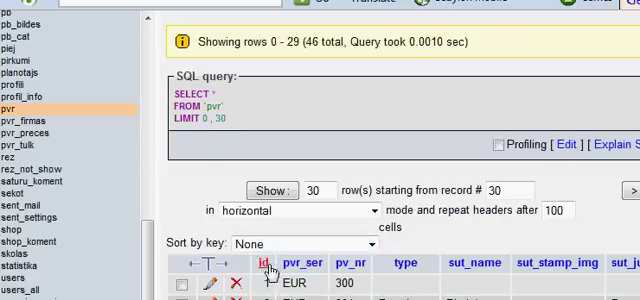
pyautogui.click(266, 265)
pyautogui.scroll(-3, 281, 281)
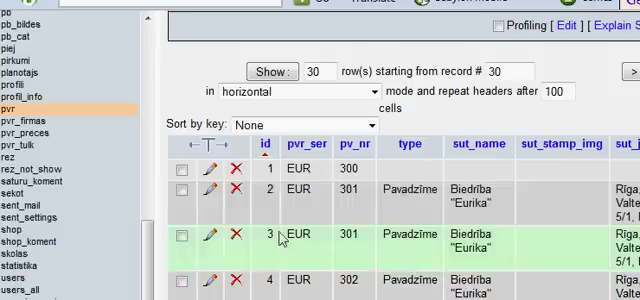
pyautogui.click(267, 147)
pyautogui.scroll(-3, 300, 250)
pyautogui.scroll(-1, 350, 280)
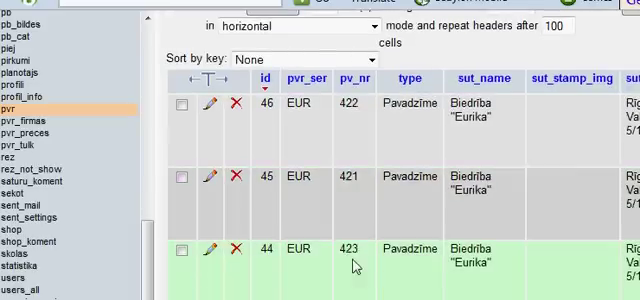
# Paste the logo URL into row 46's sut_stamp_img field and save the update
pyautogui.click(212, 115)
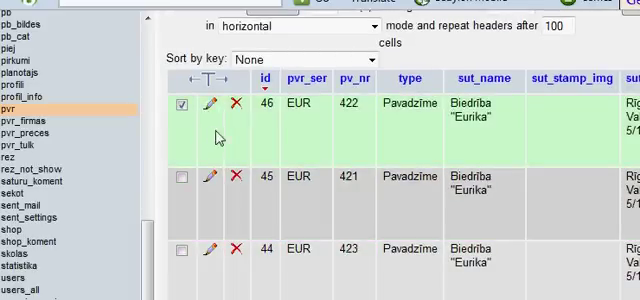
pyautogui.click(210, 104)
pyautogui.click(586, 215)
pyautogui.hotkey('ctrl', 'v')
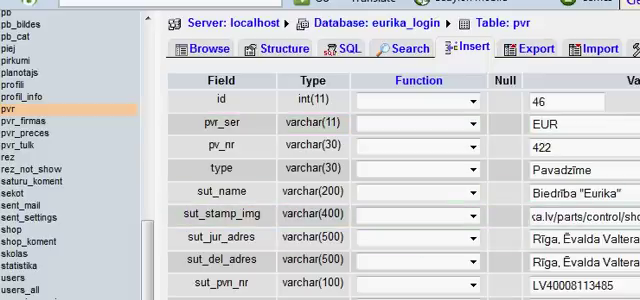
pyautogui.scroll(-1, 400, 150)
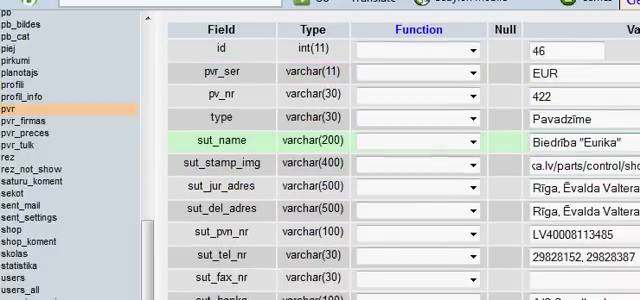
pyautogui.press('Return')
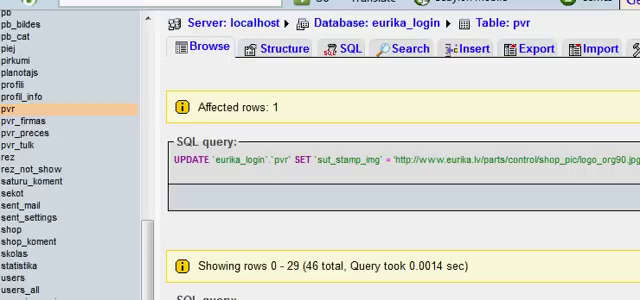
pyautogui.hotkey('ctrl', 'Tab')
pyautogui.hotkey('alt', 'Tab')
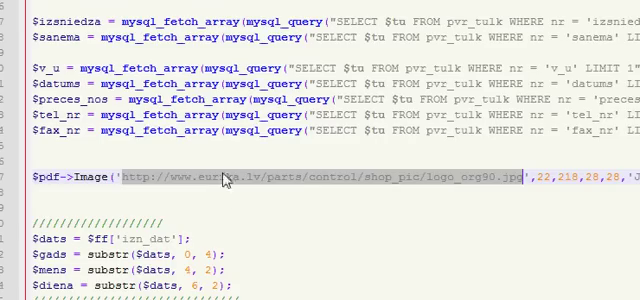
pyautogui.click(40, 146)
pyautogui.scroll(3, 126, 174)
pyautogui.scroll(5, 120, 173)
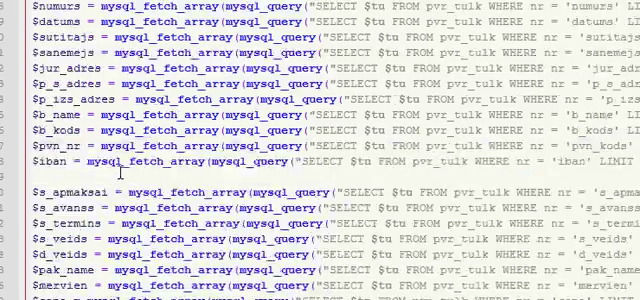
pyautogui.scroll(3, 120, 170)
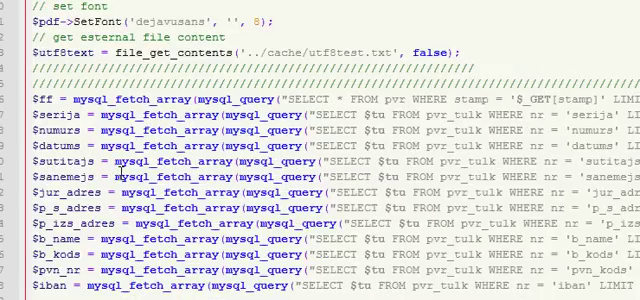
pyautogui.scroll(-2, 120, 172)
pyautogui.scroll(4, 120, 173)
pyautogui.scroll(2, 121, 173)
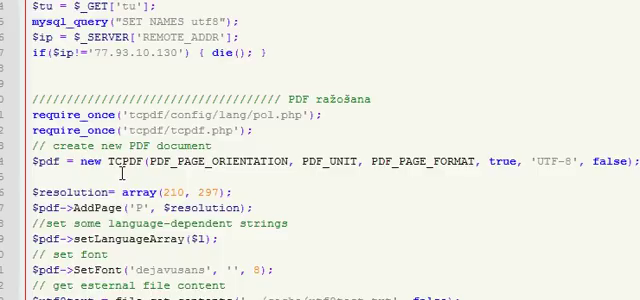
pyautogui.scroll(1, 121, 173)
pyautogui.scroll(-5, 121, 173)
pyautogui.scroll(-5, 121, 173)
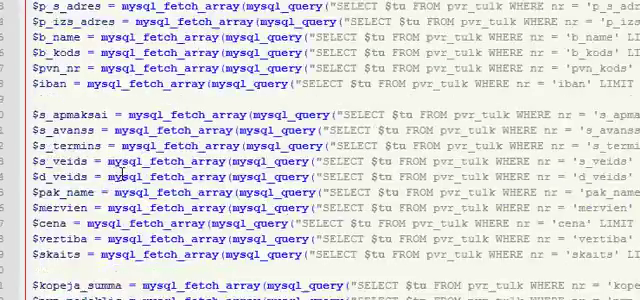
pyautogui.scroll(-5, 121, 173)
pyautogui.scroll(-5, 121, 174)
pyautogui.scroll(-1, 121, 174)
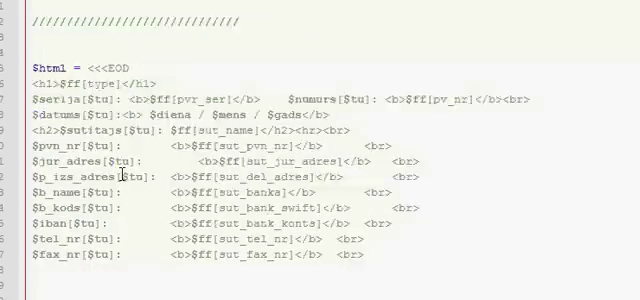
pyautogui.scroll(-5, 121, 175)
pyautogui.scroll(-5, 121, 176)
pyautogui.scroll(-5, 121, 175)
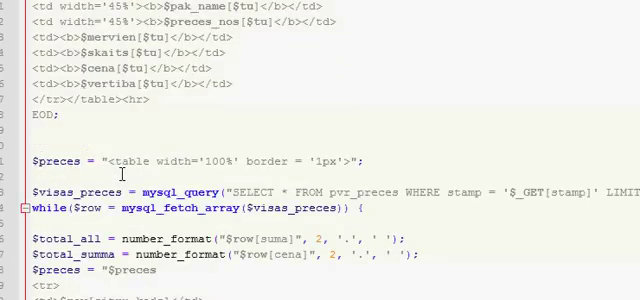
pyautogui.scroll(5, 121, 173)
pyautogui.scroll(5, 121, 174)
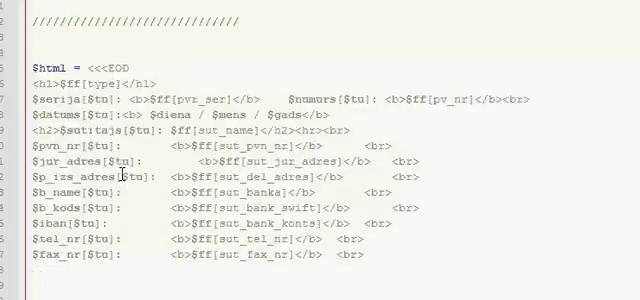
pyautogui.scroll(5, 121, 174)
pyautogui.scroll(3, 121, 175)
pyautogui.scroll(4, 121, 175)
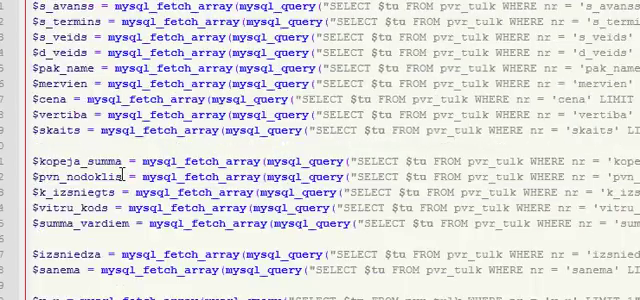
pyautogui.scroll(3, 121, 175)
pyautogui.scroll(2, 121, 175)
pyautogui.scroll(3, 121, 175)
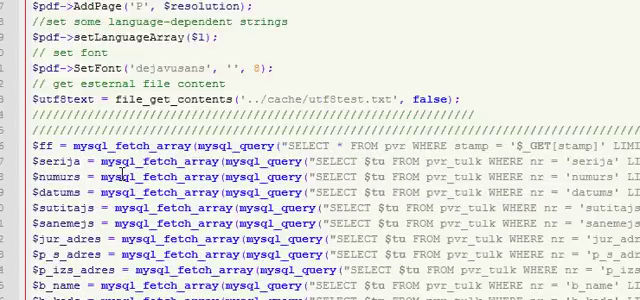
pyautogui.scroll(2, 121, 175)
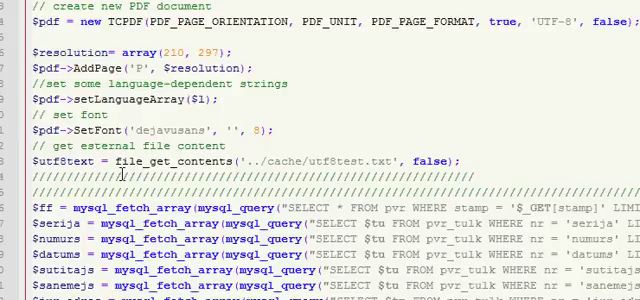
pyautogui.scroll(-6, 121, 175)
pyautogui.scroll(-5, 121, 175)
pyautogui.scroll(6, 73, 90)
pyautogui.click(58, 84)
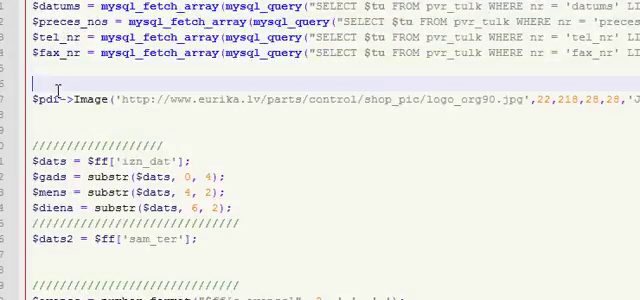
# Add a $fetch_stamp_img line with a mysql_query call above the logo Image call
pyautogui.press('Return')
pyautogui.write('$')
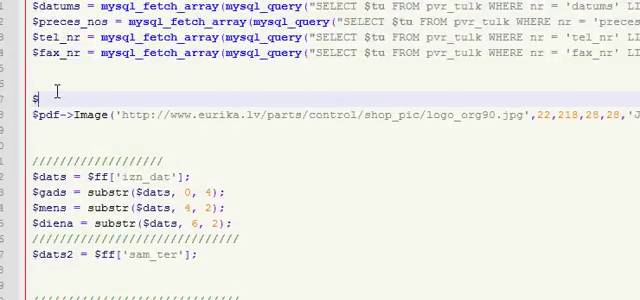
pyautogui.write('fetch')
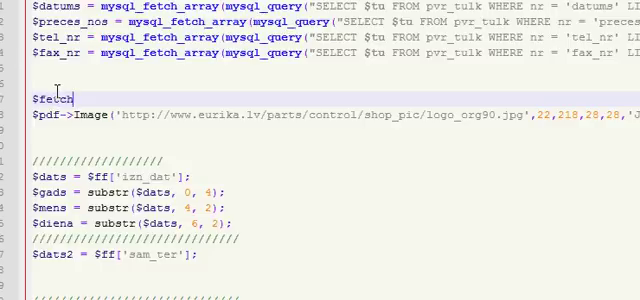
pyautogui.write('_stam')
pyautogui.press('BackSpace')
pyautogui.press('BackSpace')
pyautogui.press('BackSpace')
pyautogui.write('tamp_img')
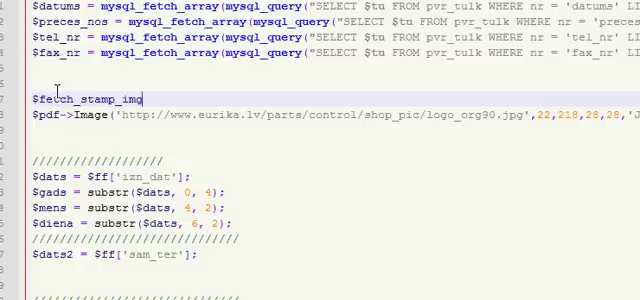
pyautogui.write(' =  mysql_Fe')
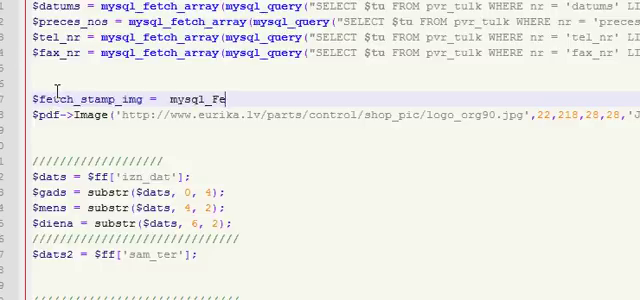
pyautogui.write('tch_array();')
pyautogui.press('Down')
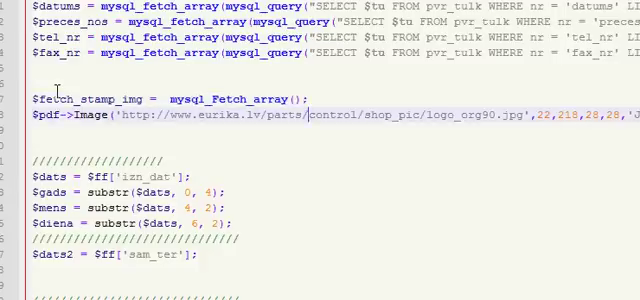
pyautogui.press('Up')
pyautogui.press('Left')
pyautogui.press('Left')
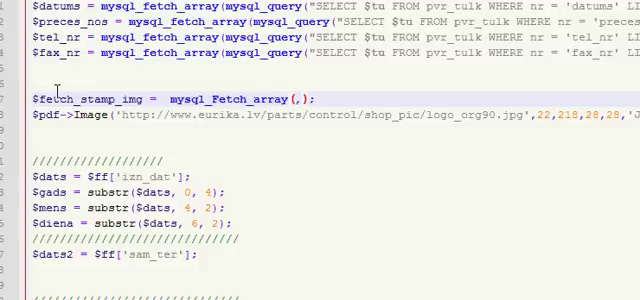
pyautogui.write('mysq_q')
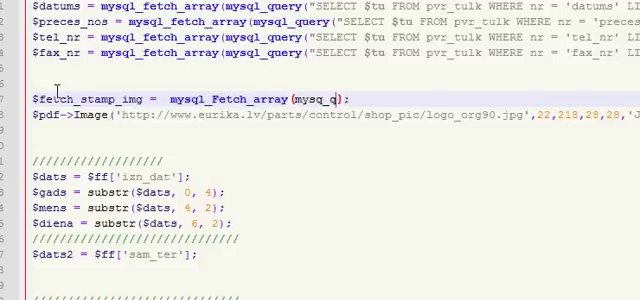
pyautogui.write('uery')
pyautogui.press('BackSpace')
pyautogui.press('BackSpace')
pyautogui.press('BackSpace')
pyautogui.press('BackSpace')
pyautogui.press('BackSpace')
pyautogui.press('BackSpace')
pyautogui.write('l_')
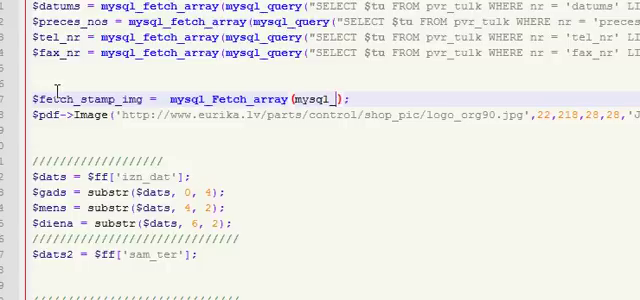
pyautogui.write('query();')
pyautogui.press('BackSpace')
pyautogui.press('BackSpace')
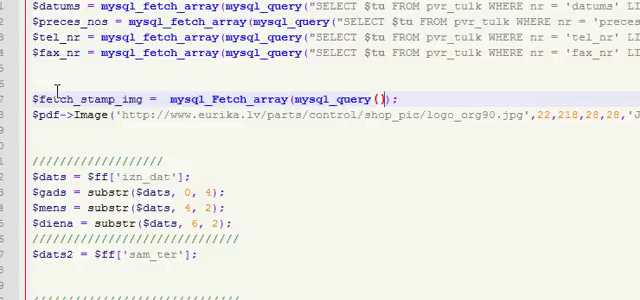
pyautogui.press('Return')
pyautogui.press('Return')
pyautogui.press('BackSpace')
pyautogui.press('BackSpace')
pyautogui.write('"SE')
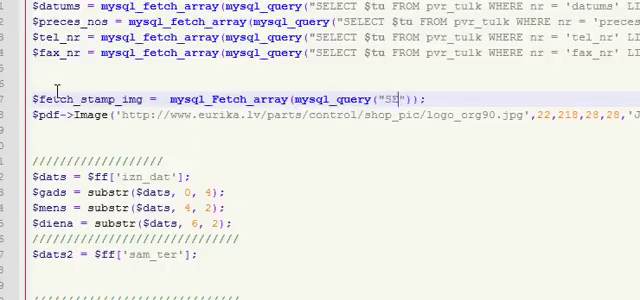
pyautogui.write('LECT ')
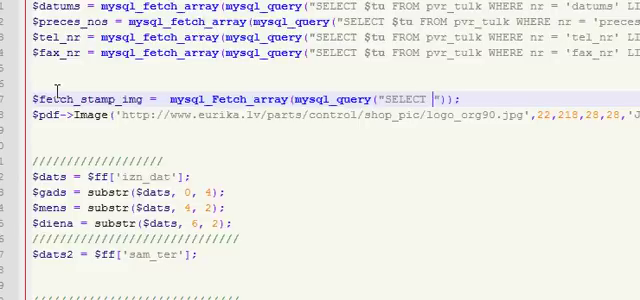
pyautogui.write('stam')
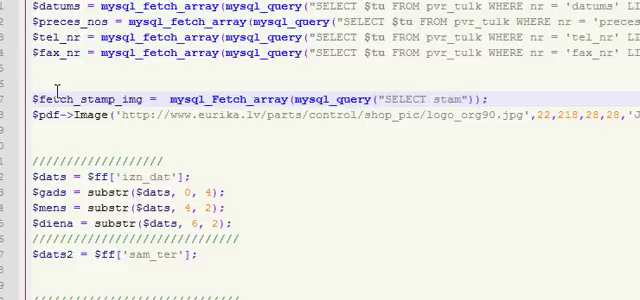
pyautogui.write('p')
# Write the query as SELECT sut_stamp_img FROM pvr WHERE stamp = '$_GET[stamp]'
pyautogui.press('BackSpace')
pyautogui.press('BackSpace')
pyautogui.press('BackSpace')
pyautogui.press('BackSpace')
pyautogui.press('BackSpace')
pyautogui.write('san_')
pyautogui.write('stamp_')
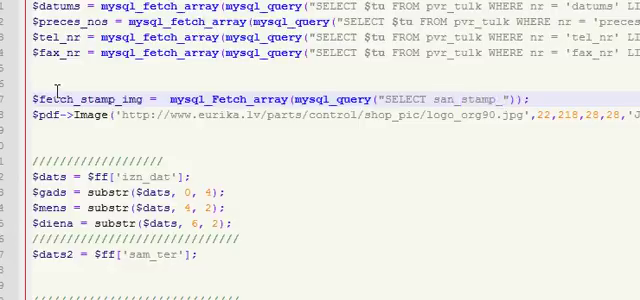
pyautogui.press('BackSpace')
pyautogui.press('BackSpace')
pyautogui.press('BackSpace')
pyautogui.press('BackSpace')
pyautogui.press('BackSpace')
pyautogui.press('BackSpace')
pyautogui.press('BackSpace')
pyautogui.press('BackSpace')
pyautogui.write('ut')
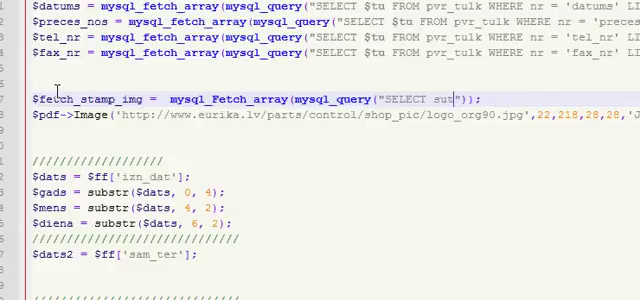
pyautogui.write('_stamp_im')
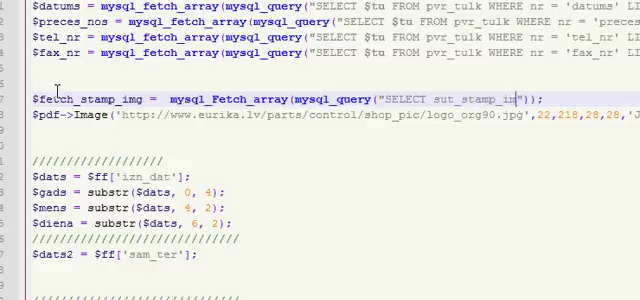
pyautogui.write('g FROM pv')
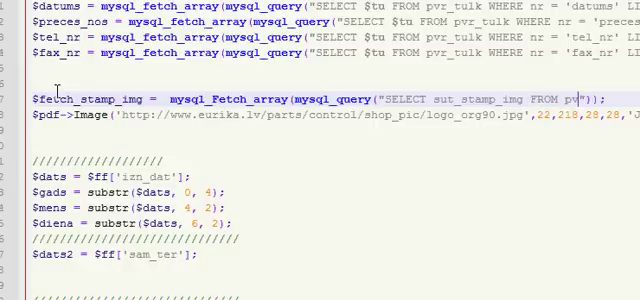
pyautogui.write('r WHERE stamp ')
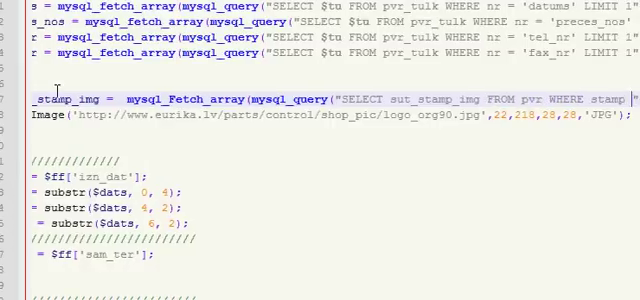
pyautogui.write('=')
pyautogui.write(' $_GET')
pyautogui.press('BackSpace')
pyautogui.press('BackSpace')
pyautogui.press('BackSpace')
pyautogui.press('BackSpace')
pyautogui.press('BackSpace')
pyautogui.write("'")
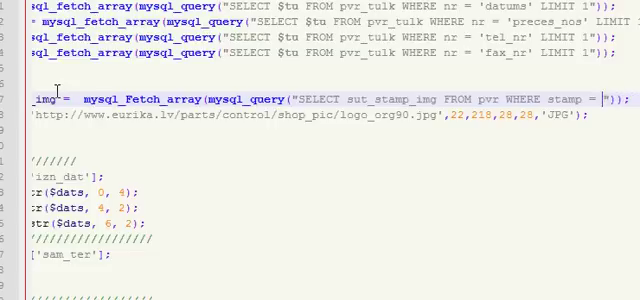
pyautogui.press('Down')
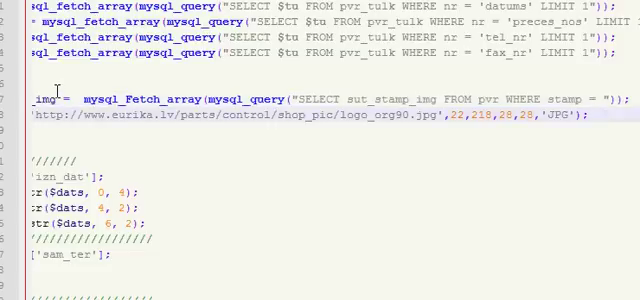
pyautogui.press('Up')
pyautogui.write("''")
pyautogui.press('Left')
pyautogui.press('Left')
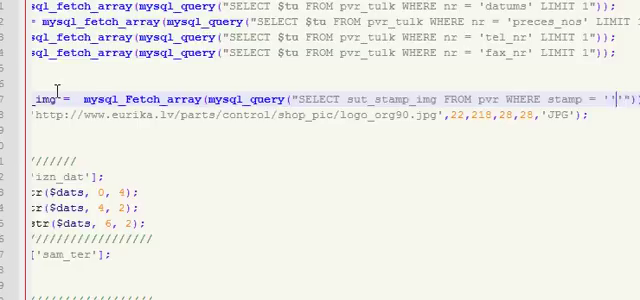
pyautogui.write('$_GE')
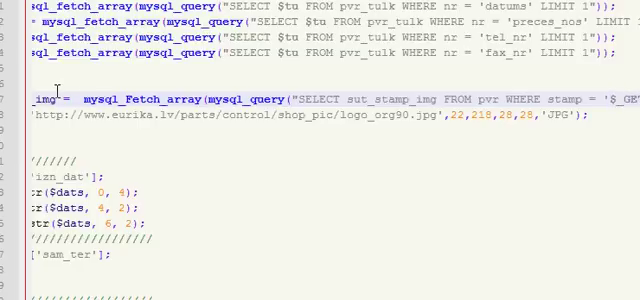
pyautogui.write('T[stamp')
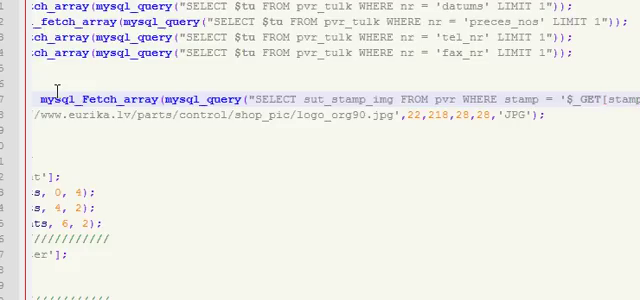
pyautogui.write(']')
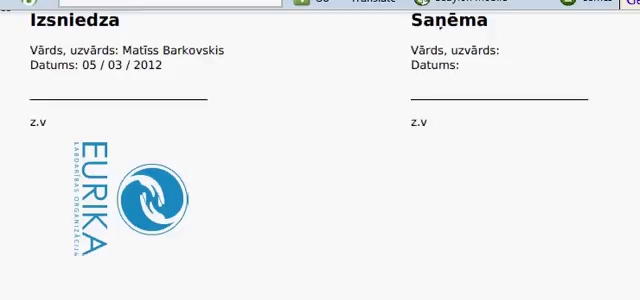
pyautogui.hotkey('alt', 'Tab')
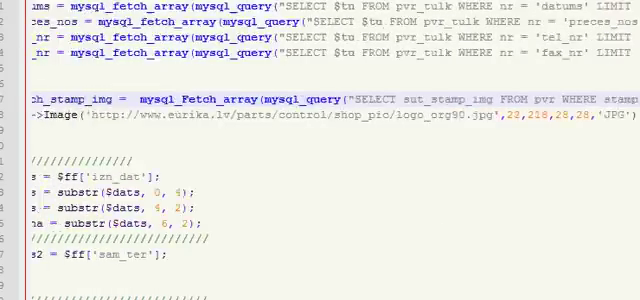
# Replace the hard-coded logo URL in $pdf->Image with $fetch_stamp_img and begin its sut_stamp_img key
pyautogui.moveTo(144, 98); pyautogui.dragTo(33, 98)
pyautogui.hotkey('ctrl', 'c')
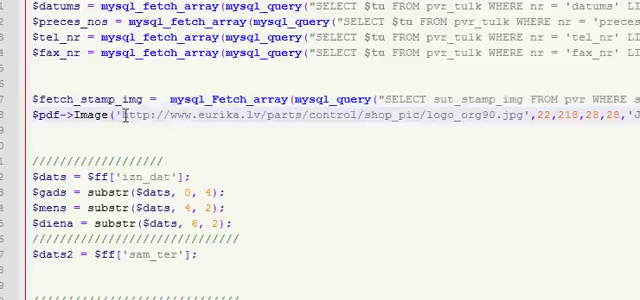
pyautogui.moveTo(122, 114); pyautogui.dragTo(523, 117)
pyautogui.hotkey('ctrl', 'v')
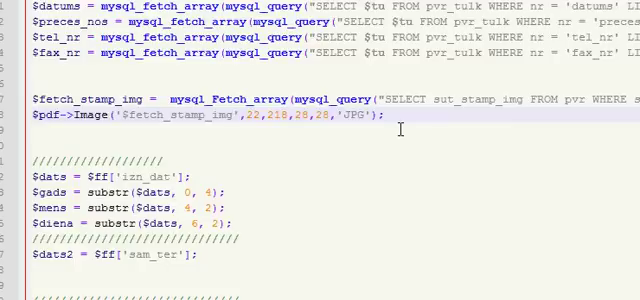
pyautogui.write('[]')
pyautogui.write('stamp')
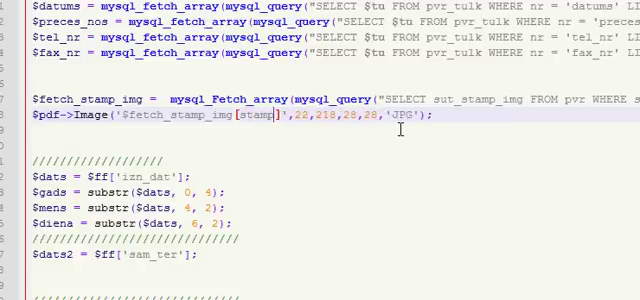
pyautogui.write('_i')
pyautogui.press('BackSpace')
pyautogui.press('BackSpace')
pyautogui.press('BackSpace')
pyautogui.press('BackSpace')
pyautogui.press('BackSpace')
pyautogui.press('BackSpace')
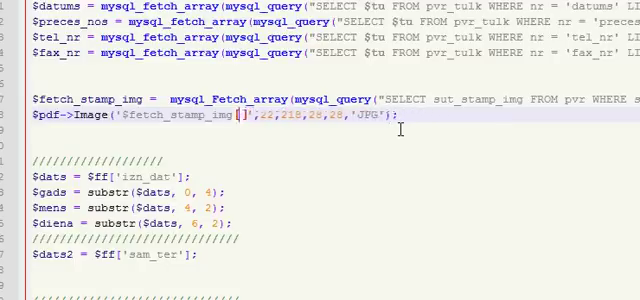
pyautogui.write('sut_stamp_')
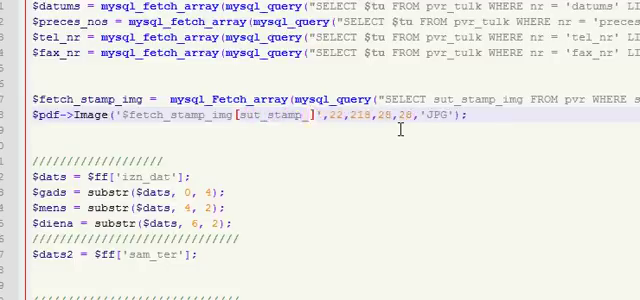
pyautogui.write('img')
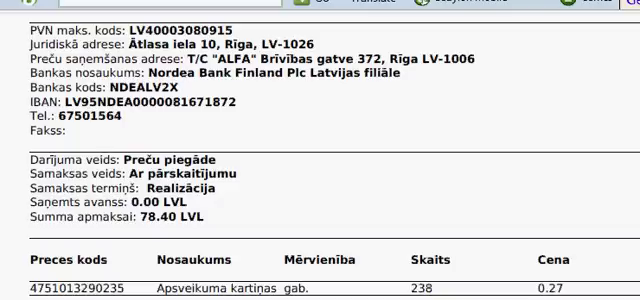
pyautogui.scroll(-10, 320, 150)
pyautogui.scroll(-2, 320, 150)
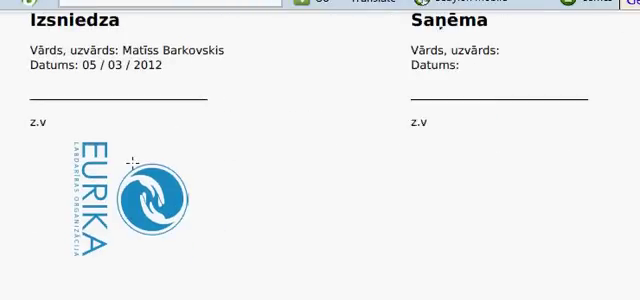